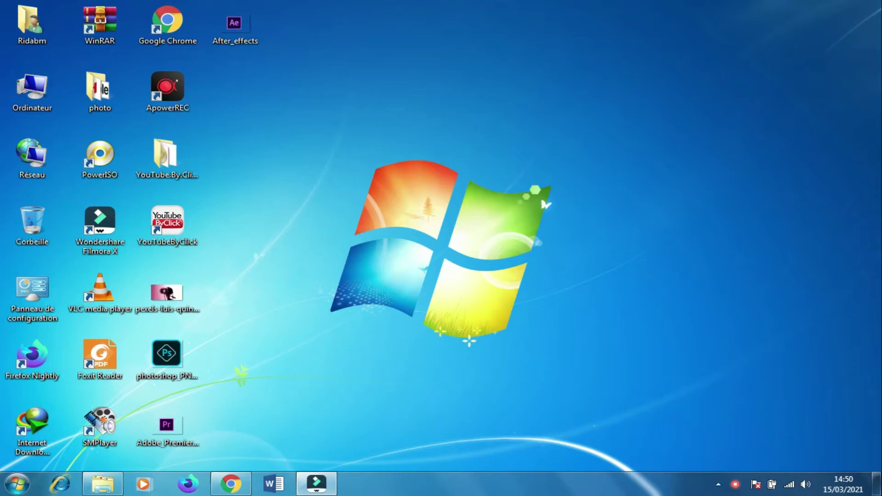
Switch to Wondershare Filmora and import the photo pexels-luis-quintero-1787220 from the Desktop (Bureau) into the project media
left_click(322, 483)
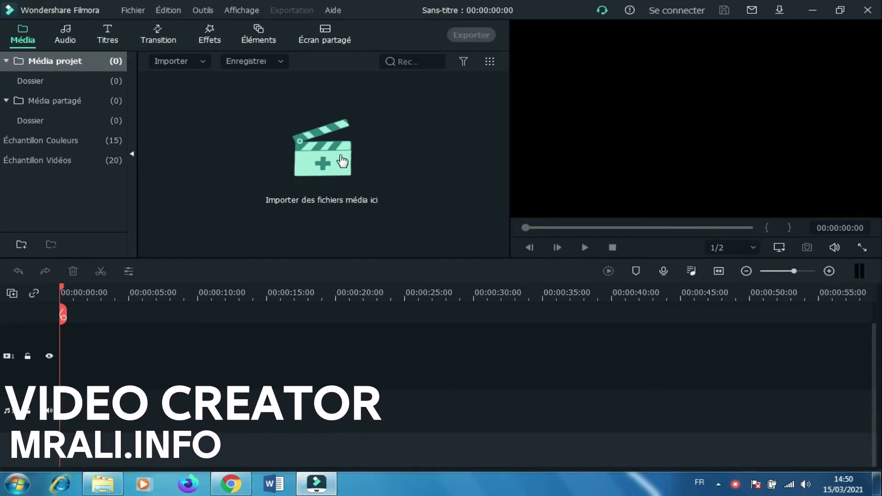
left_click(348, 213)
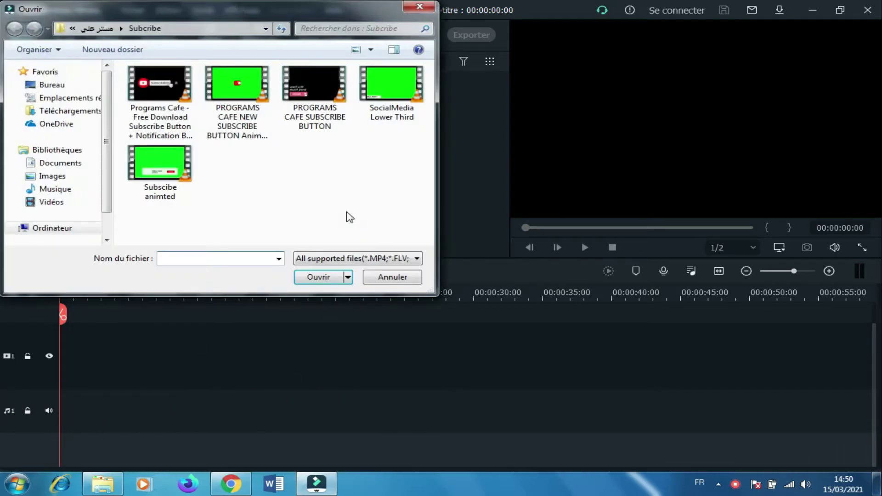
left_click(52, 86)
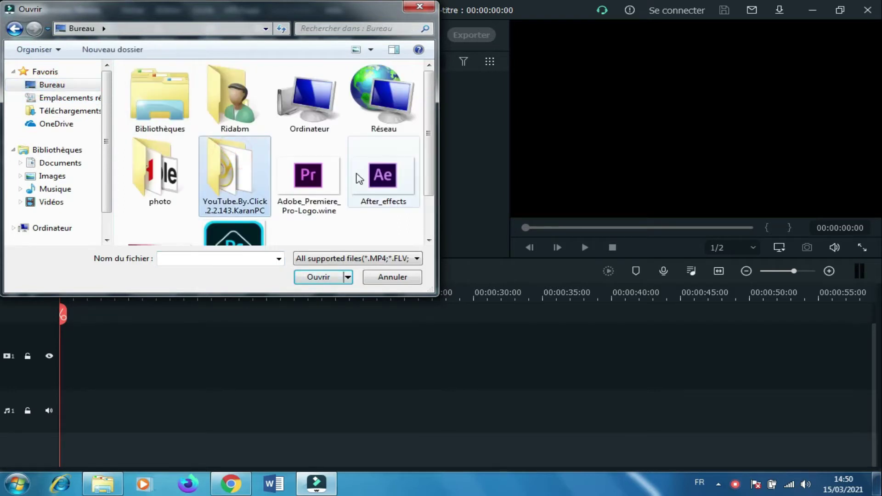
left_click(322, 181)
left_click(383, 177)
scroll(375, 186, "down", 1)
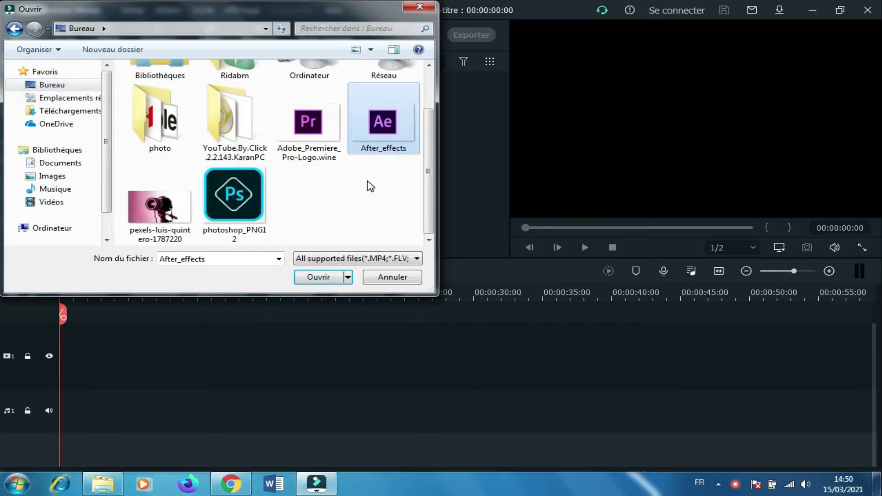
left_click(360, 203)
double_click(163, 211)
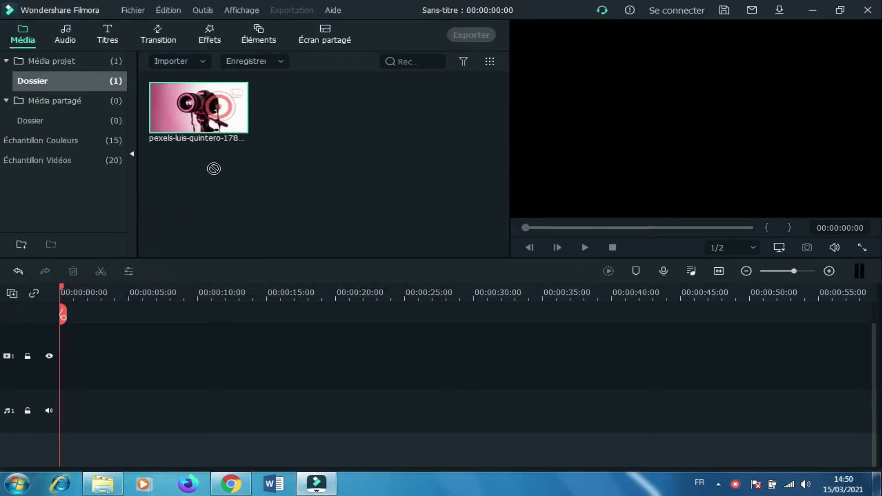
Place the imported camera photo at the start of video track 1
left_click_drag(214, 169, 124, 379)
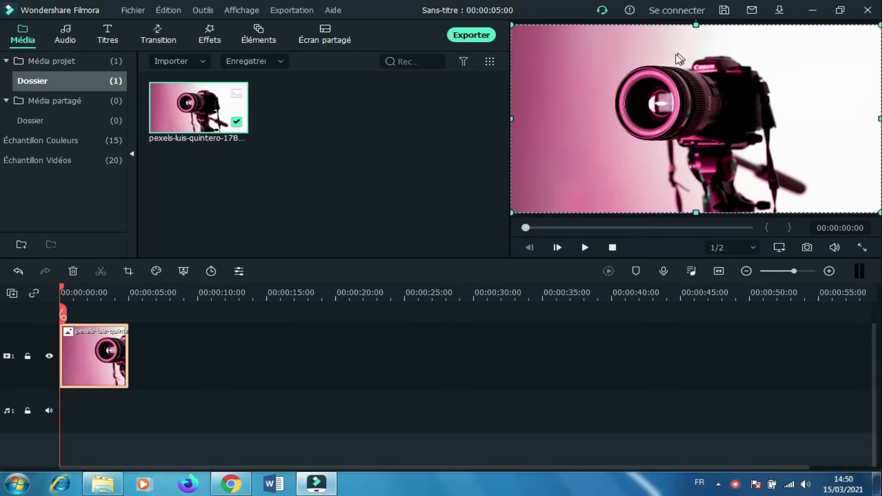
left_click(334, 197)
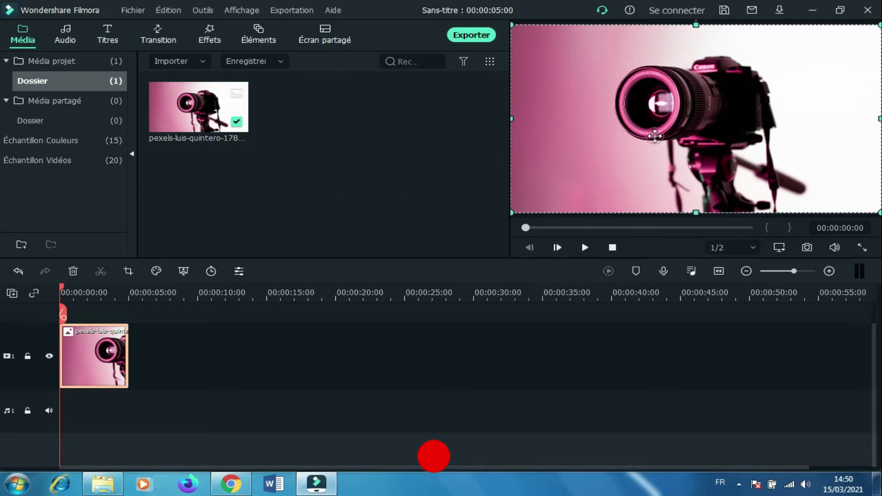
left_click(284, 393)
Import the After_effects and photoshop_PNG12 logo images together from the Desktop into the project media
right_click(330, 194)
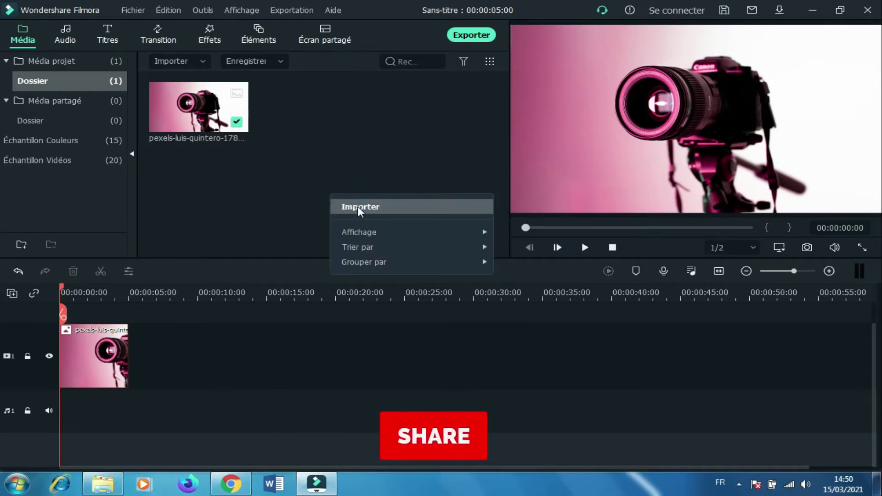
left_click(357, 205)
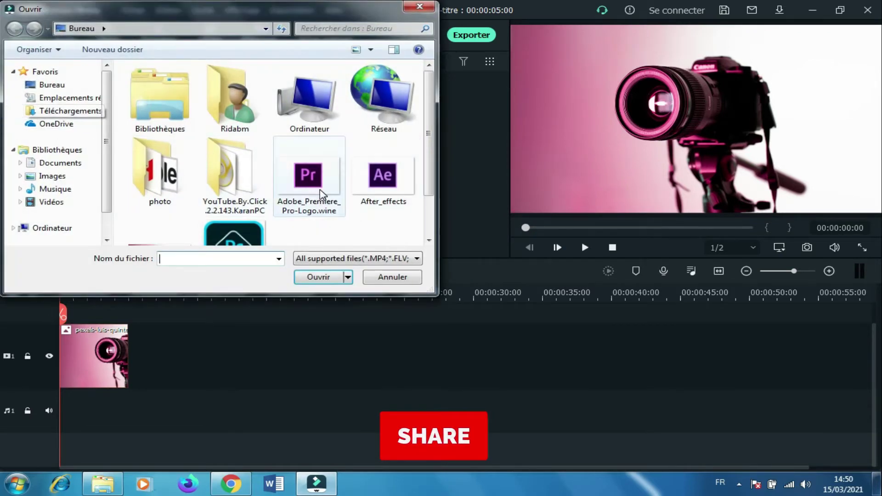
left_click(314, 177)
scroll(314, 176, "down", 2)
left_click(384, 132)
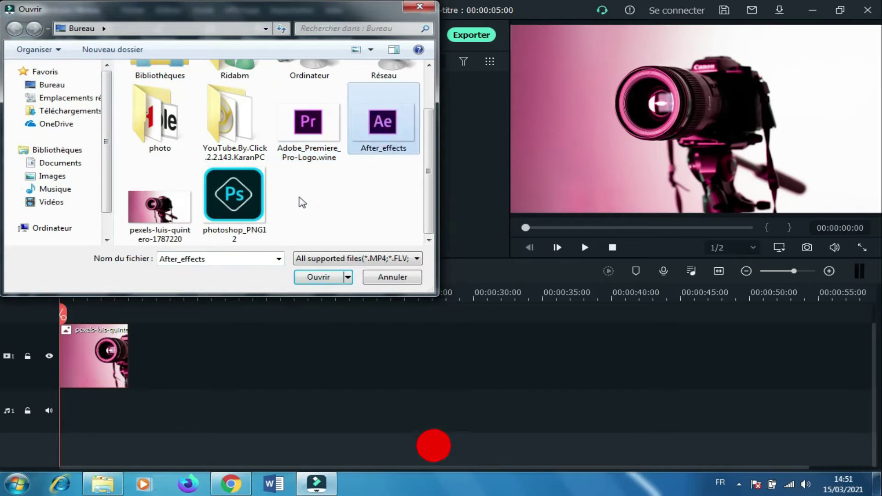
left_click(227, 202, "ctrl")
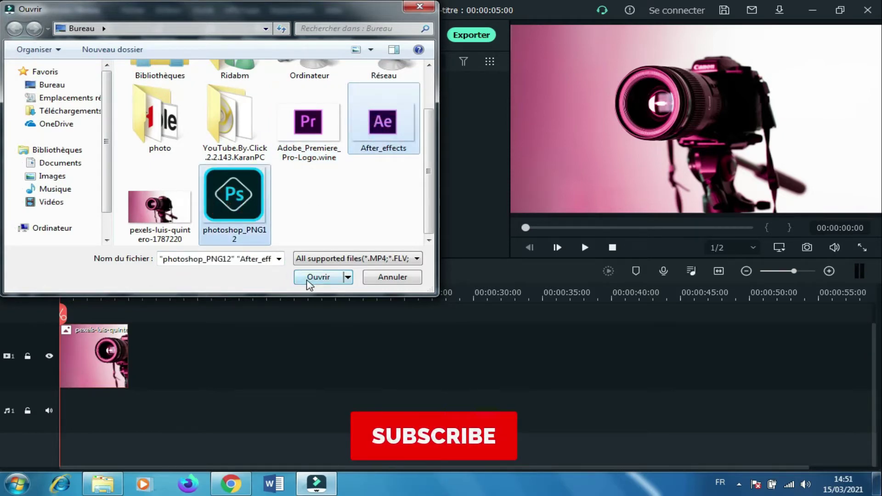
left_click(310, 278)
left_click(312, 198)
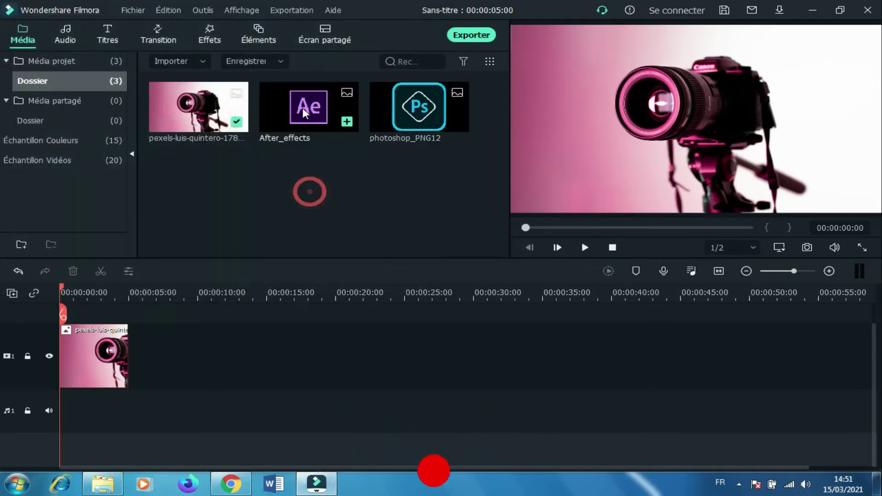
Overlay the photoshop_PNG12 logo on the track above the photo, shrinking it into the frame's lower-left area
left_click_drag(376, 90, 9, 309)
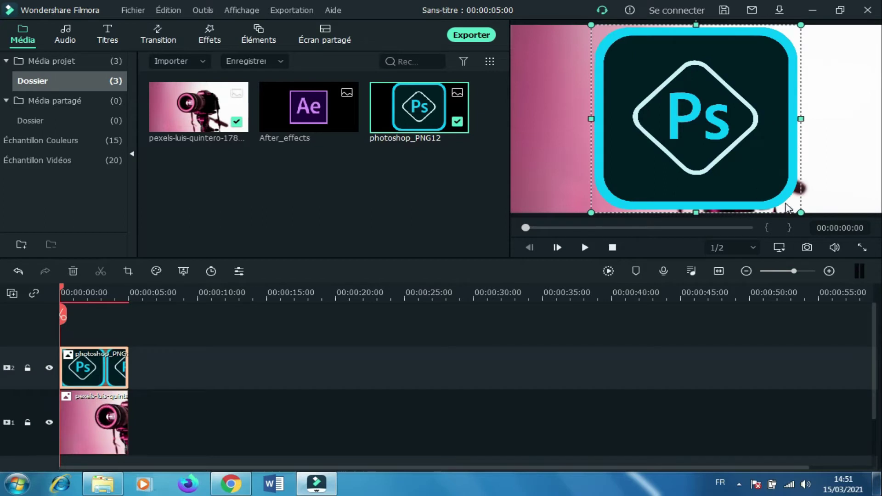
left_click_drag(800, 213, 578, 151)
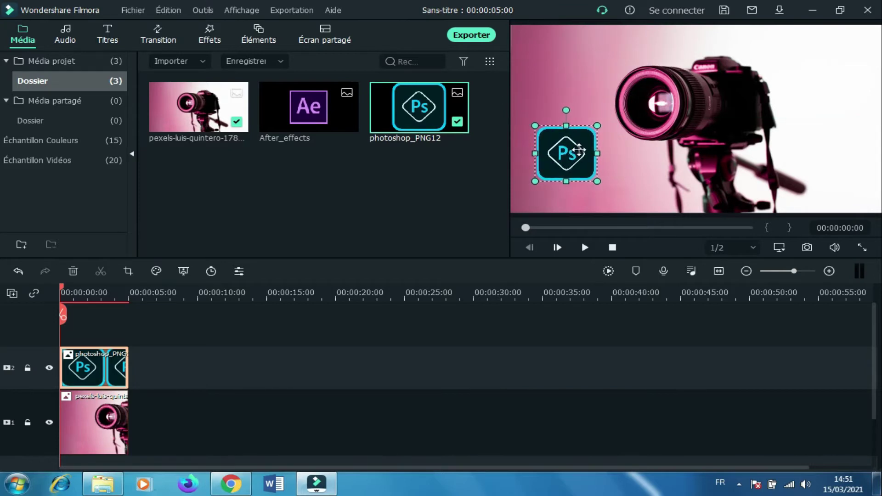
left_click_drag(598, 181, 606, 187)
left_click_drag(579, 160, 572, 160)
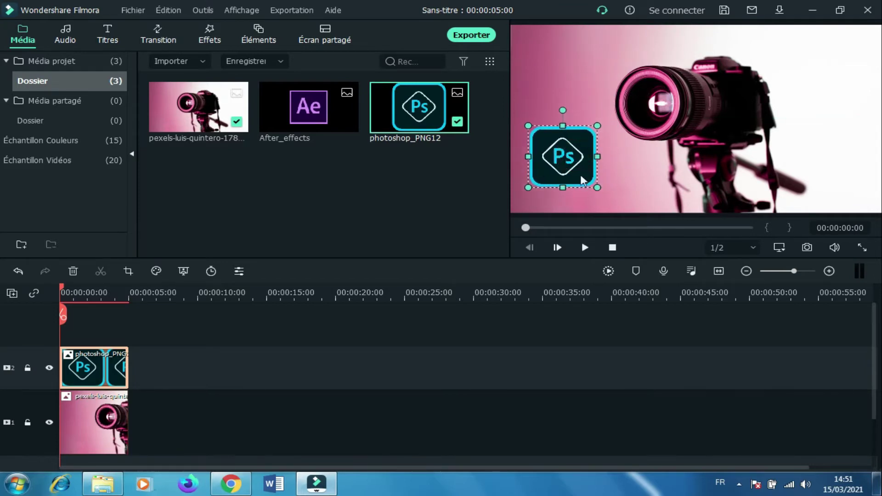
left_click_drag(597, 186, 572, 177)
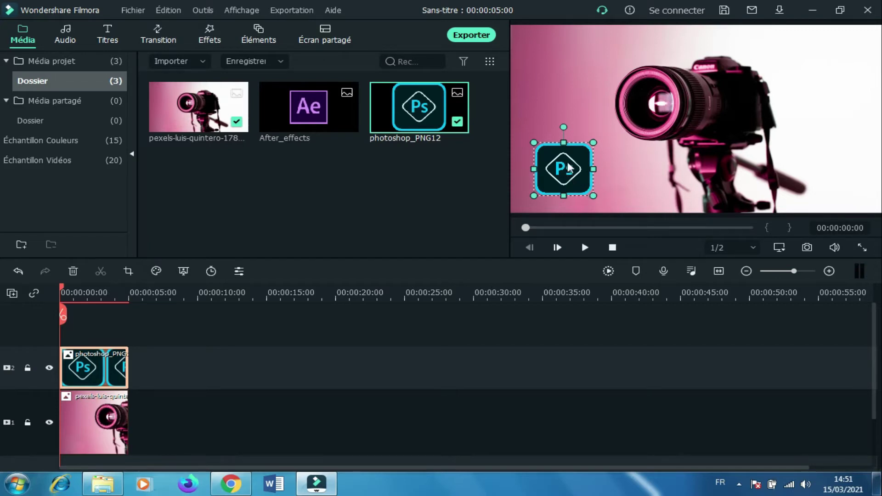
Delete the Photoshop logo overlay from the video
left_click(709, 392)
left_click(564, 178)
left_click(563, 177)
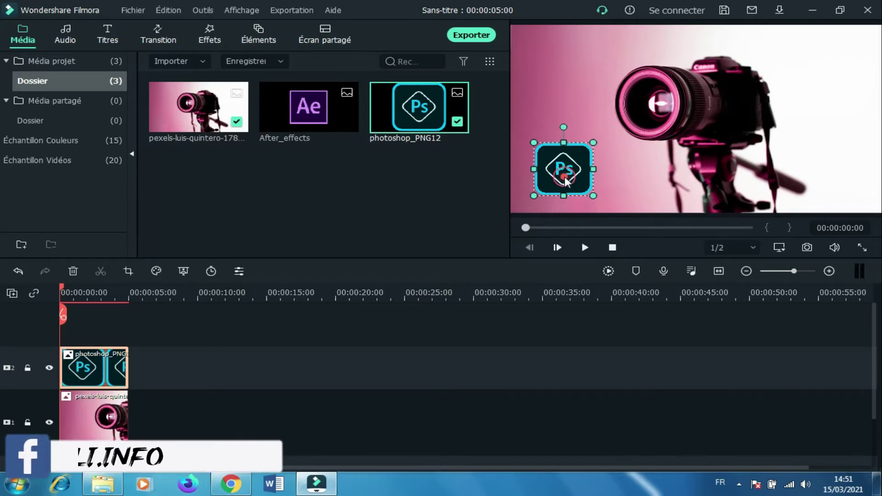
key("Delete")
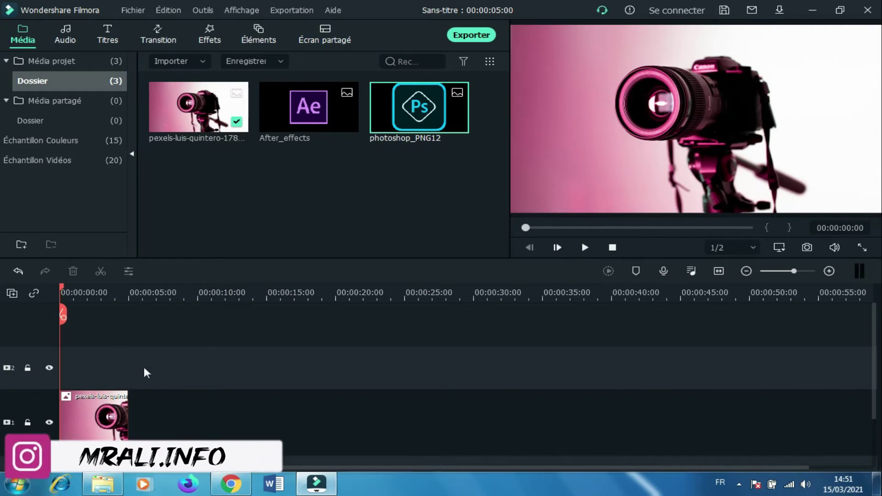
Apply Pan & Zoom (Panorama & Zoom) to the camera photo, reducing the start frame to 1617 x 910 and centring it around the camera
left_click(76, 418)
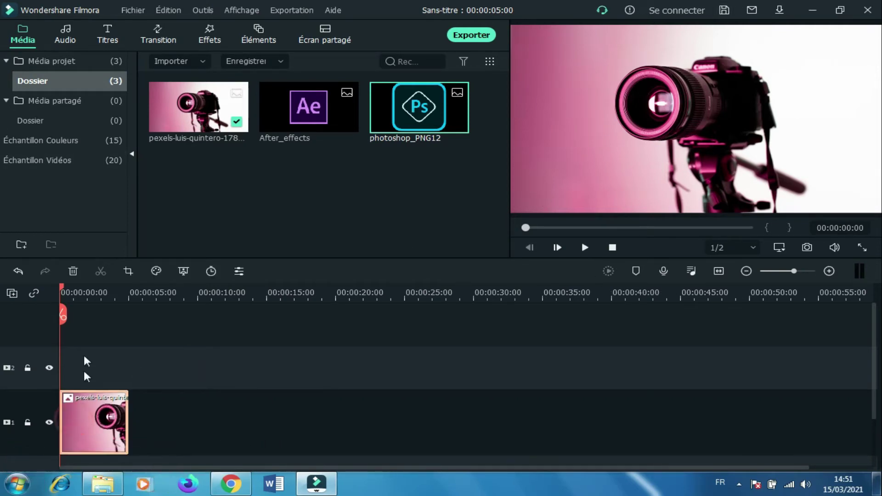
left_click(127, 272)
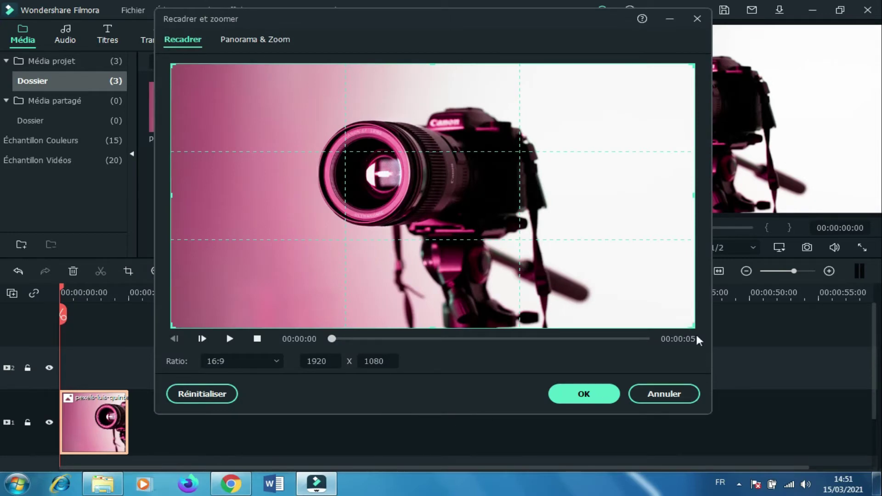
left_click(267, 40)
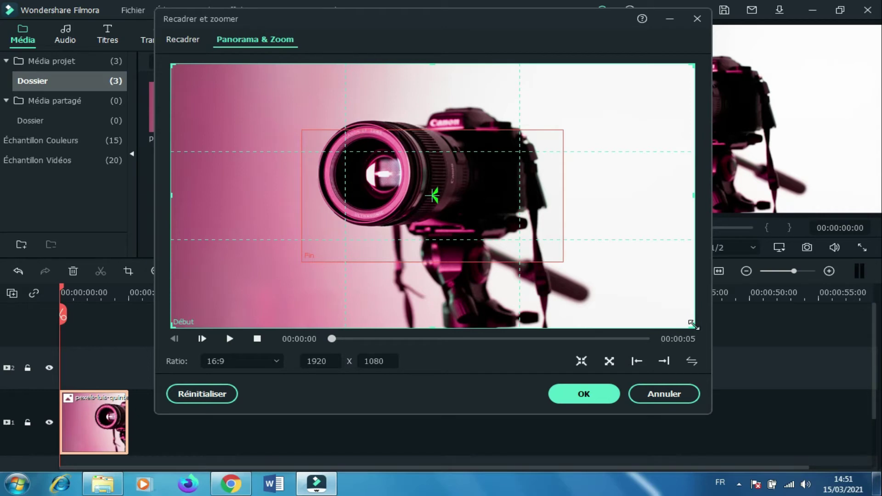
left_click_drag(692, 325, 553, 251)
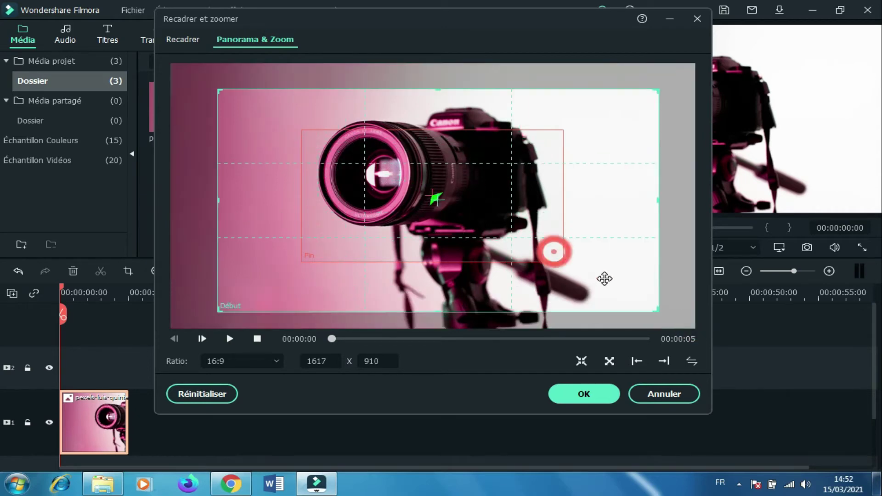
mouse_move(604, 279)
left_mouse_down()
mouse_move(612, 271)
mouse_move(597, 271)
left_mouse_up()
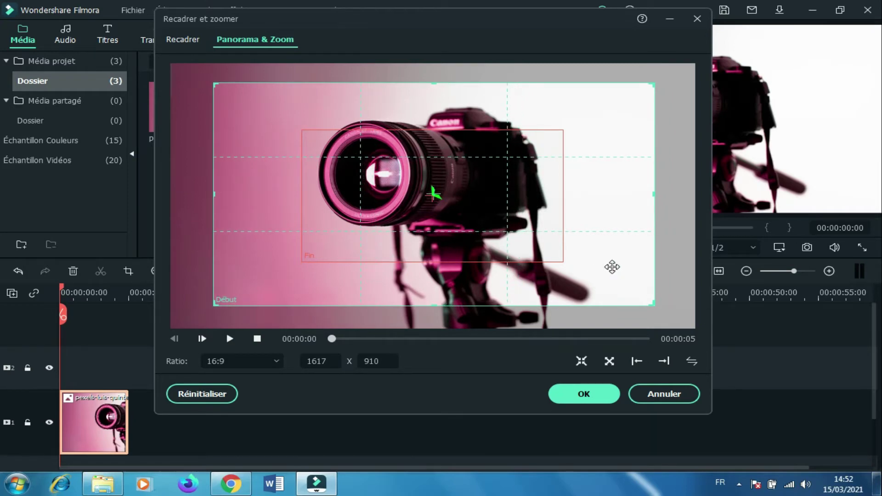
left_click(605, 393)
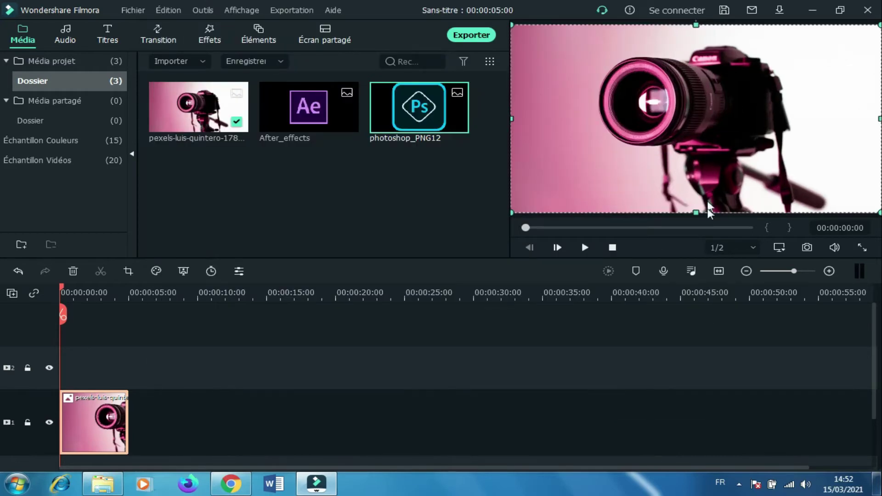
left_click(725, 356)
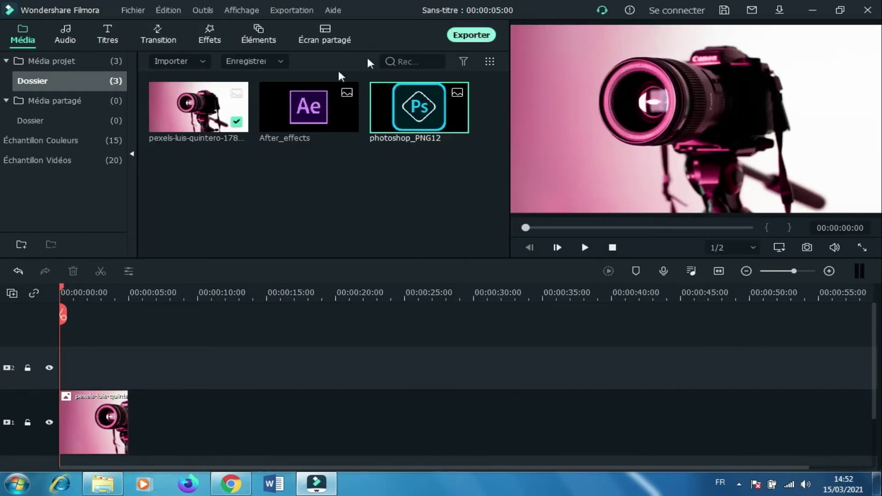
Add the photoshop_PNG12 logo at the start of track 2 and shrink it into the frame's lower-left area
left_click(451, 216)
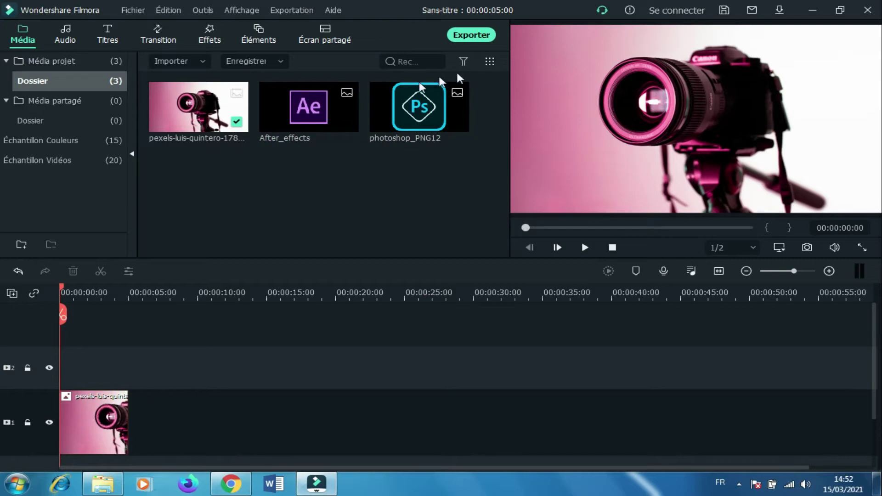
left_click_drag(429, 115, 49, 351)
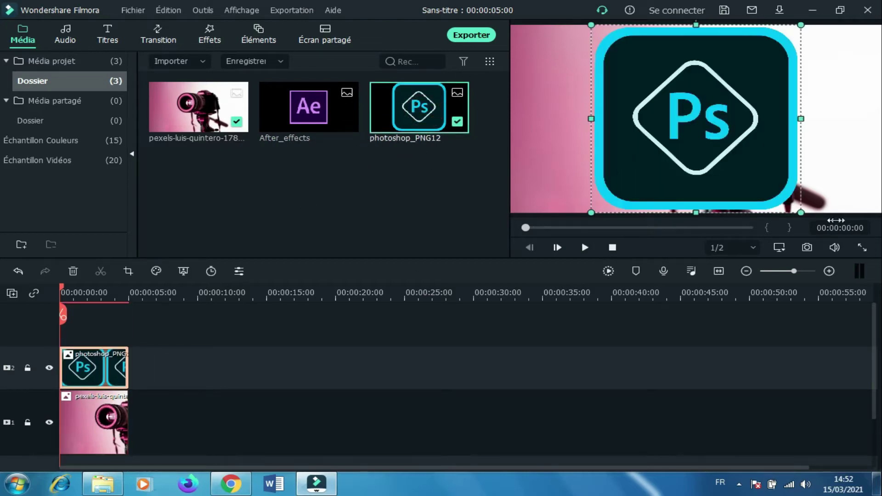
left_click_drag(802, 213, 567, 173)
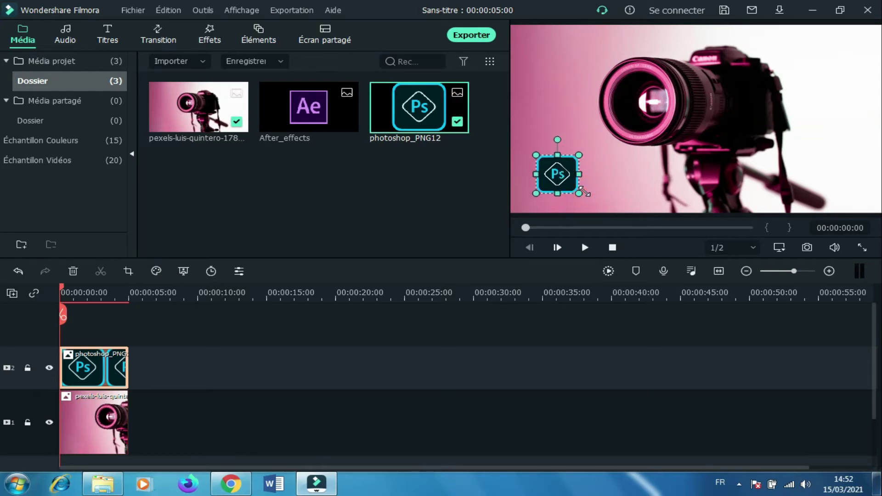
left_click_drag(583, 192, 591, 199)
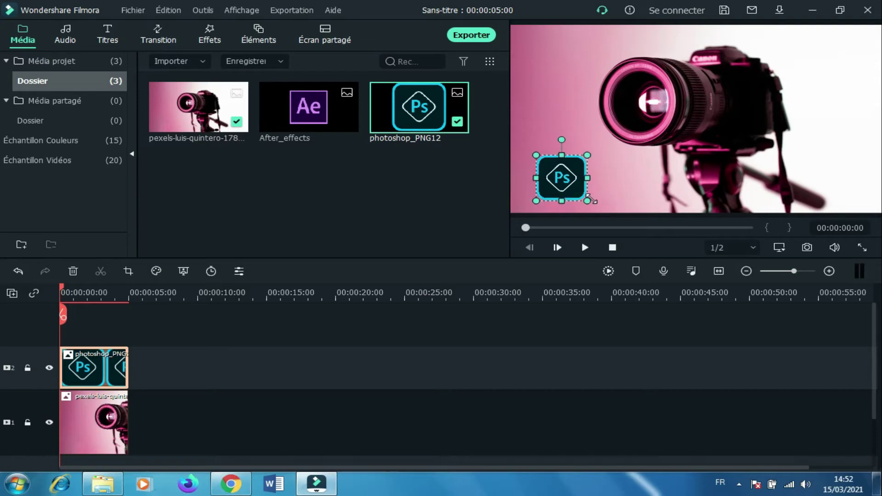
left_click(728, 389)
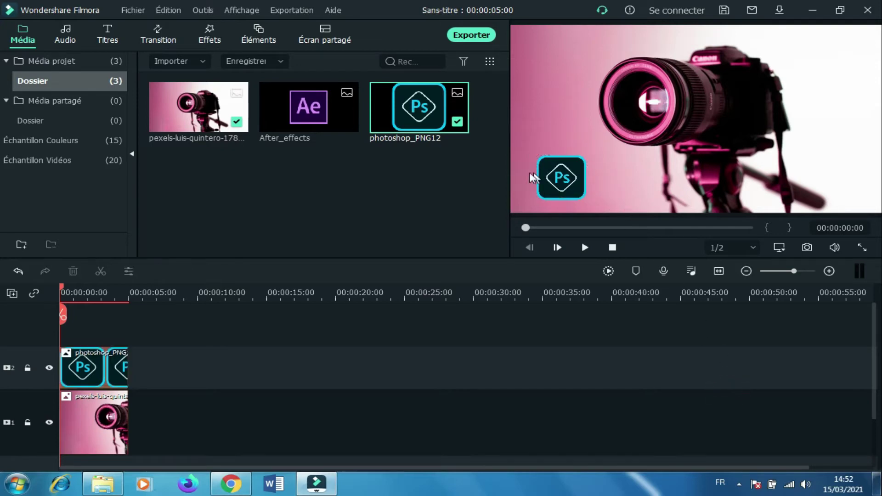
left_click(575, 174)
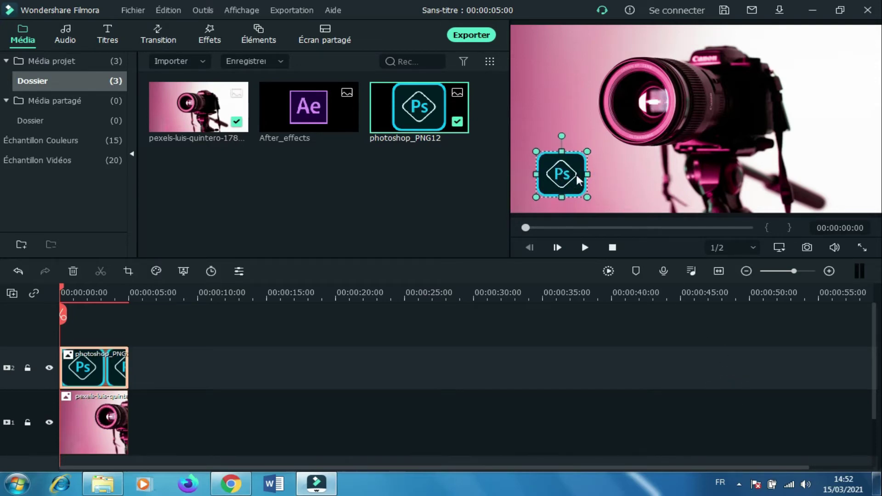
left_click(634, 364)
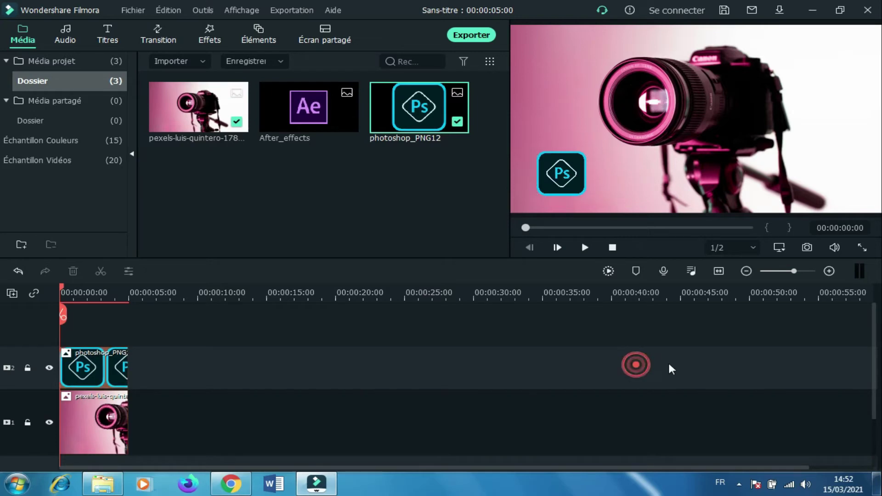
Add the After_effects logo at the start of track 3, shrinking it into the frame's lower-right area level with the Photoshop logo
left_click(404, 241)
left_click_drag(313, 107, 3, 329)
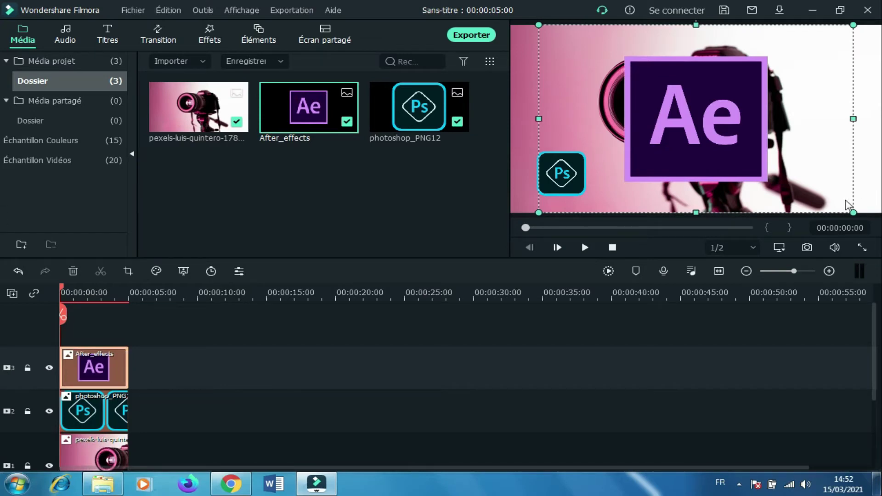
left_click_drag(852, 215, 851, 176)
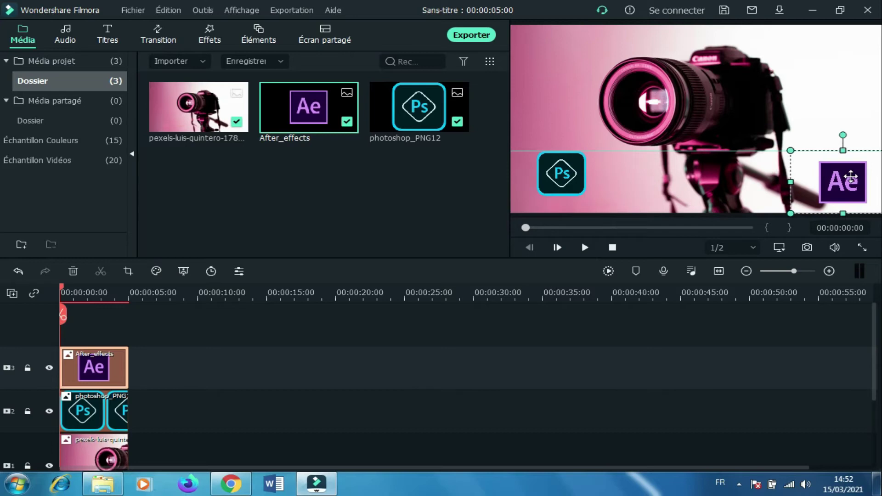
left_click_drag(850, 176, 851, 171)
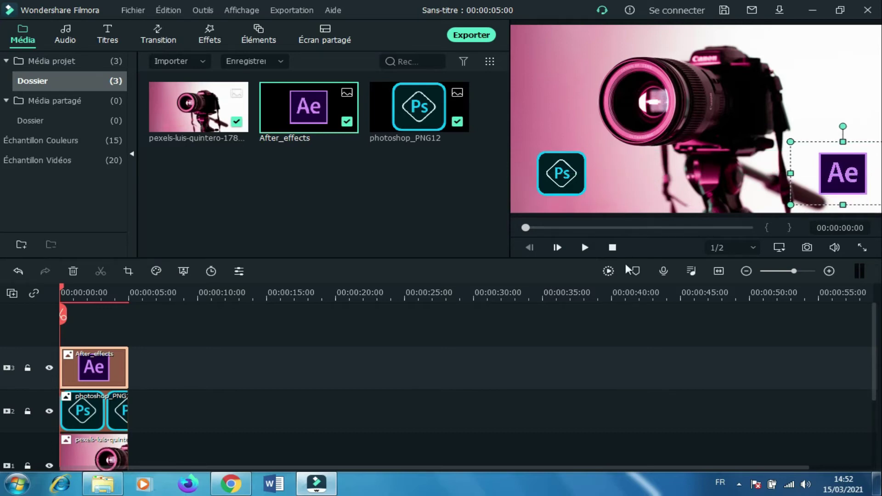
Add the Default Title to a new track above the After_effects logo, aligned with the start of the timeline
left_click(648, 376)
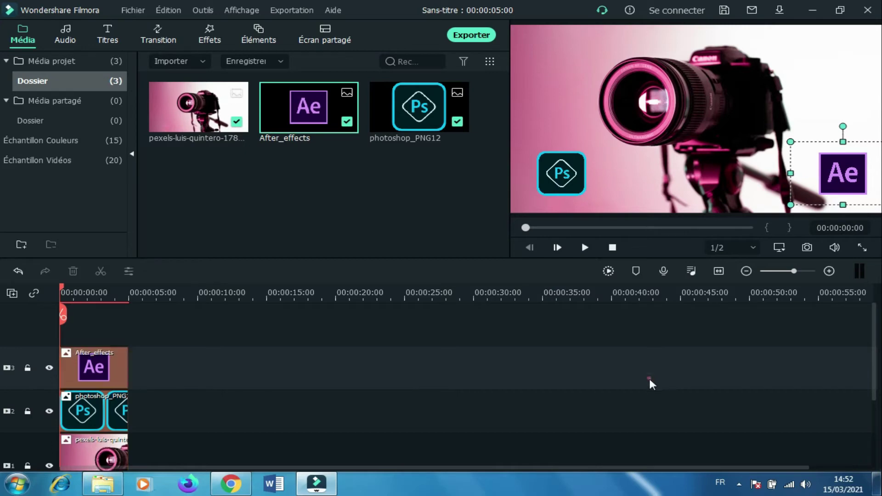
left_click(425, 206)
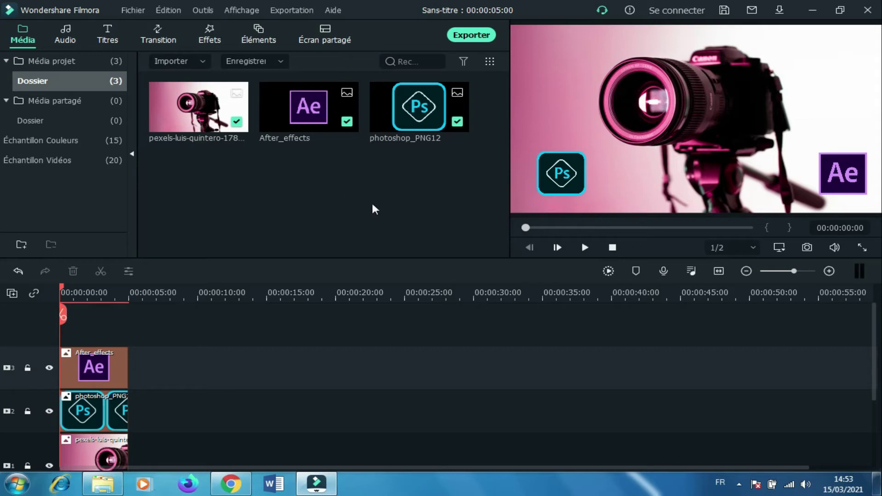
left_click(105, 34)
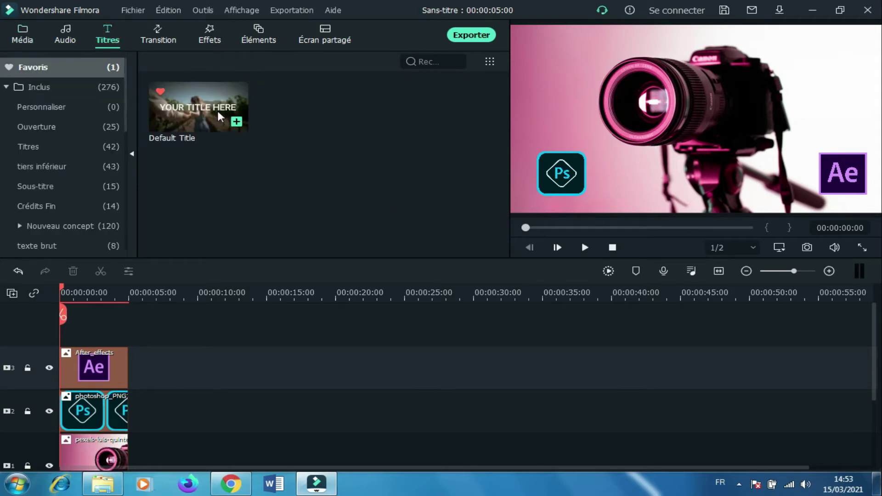
left_click(56, 147)
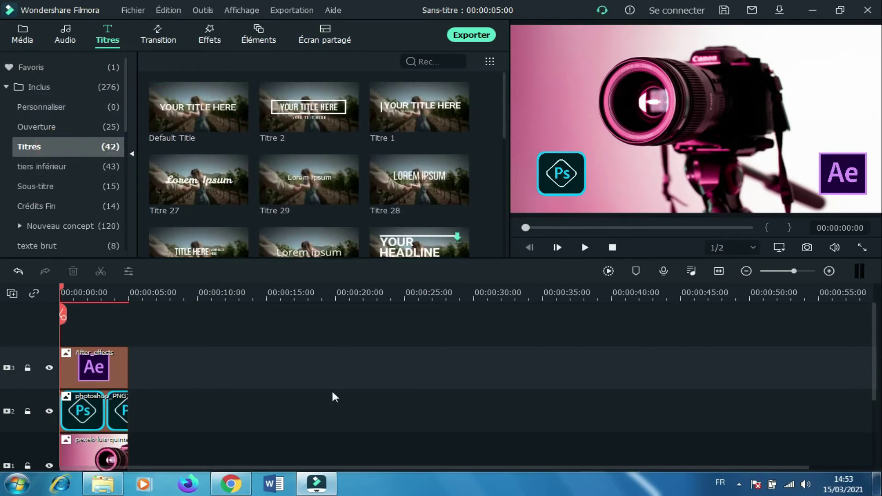
left_click_drag(199, 111, 350, 359)
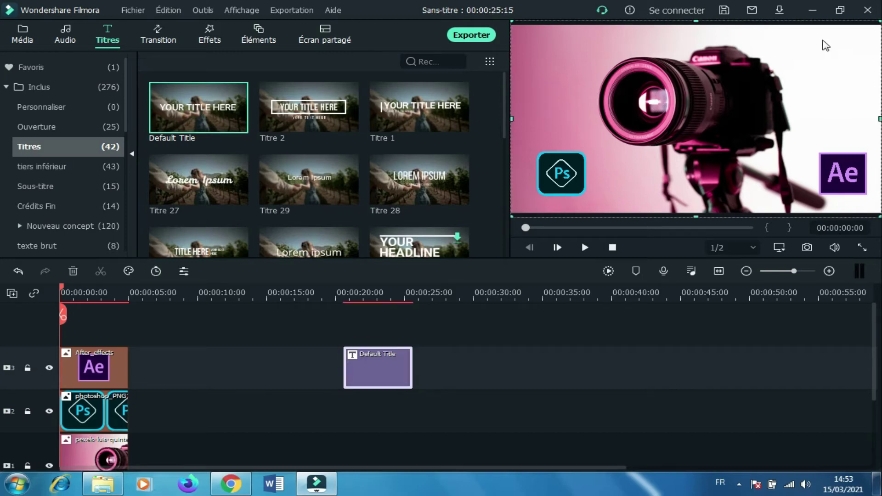
left_click(497, 341)
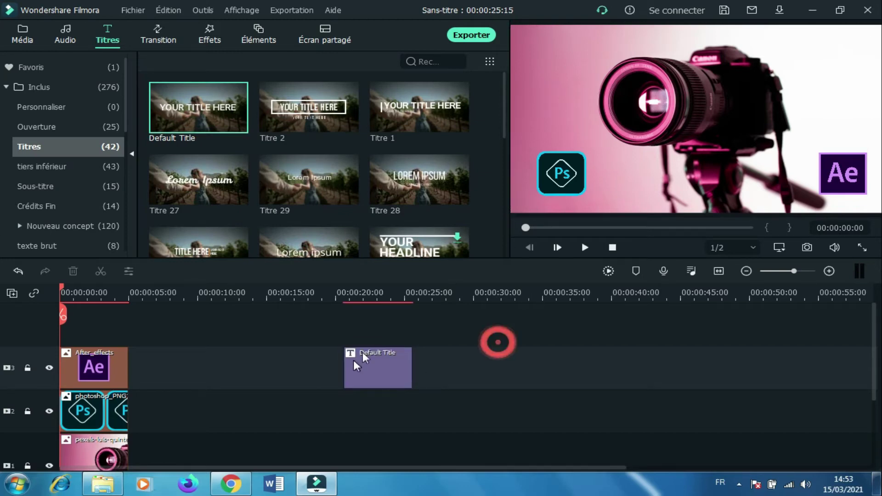
left_click_drag(365, 377, 94, 322)
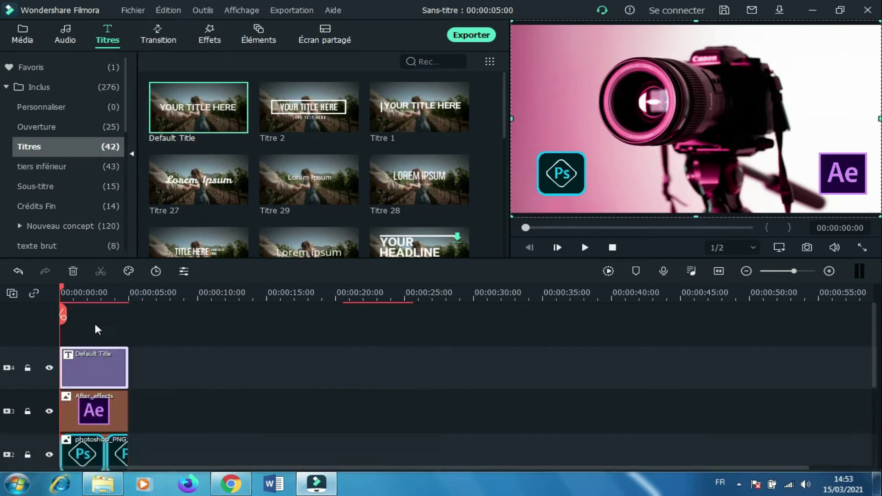
Replace the placeholder wording with "احتراف التصميم و المونتاج" in the title's advanced text editor
double_click(95, 378)
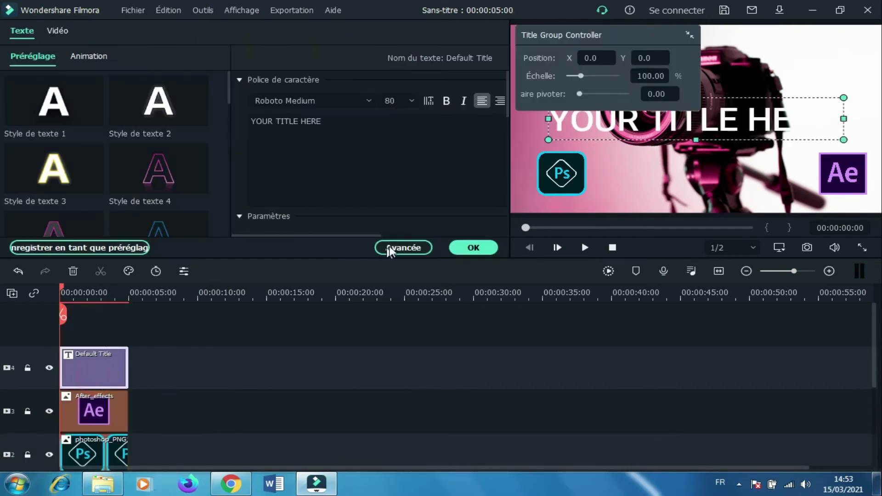
left_click(378, 252)
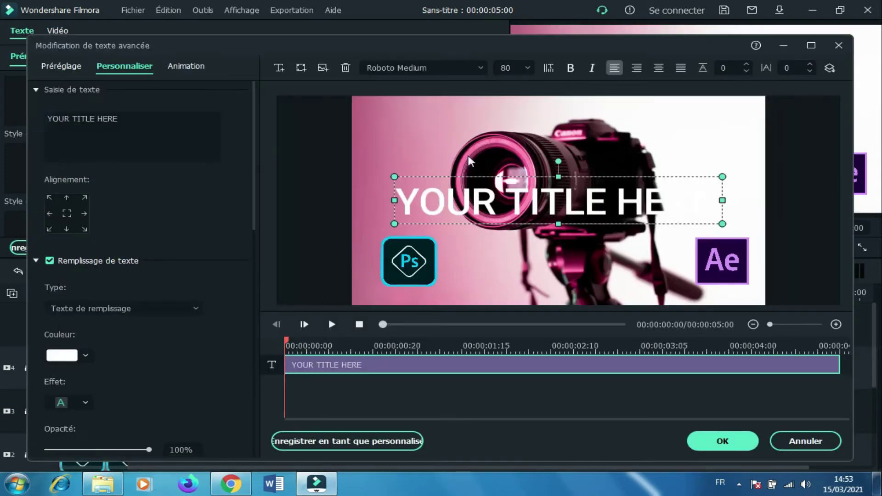
triple_click(114, 132)
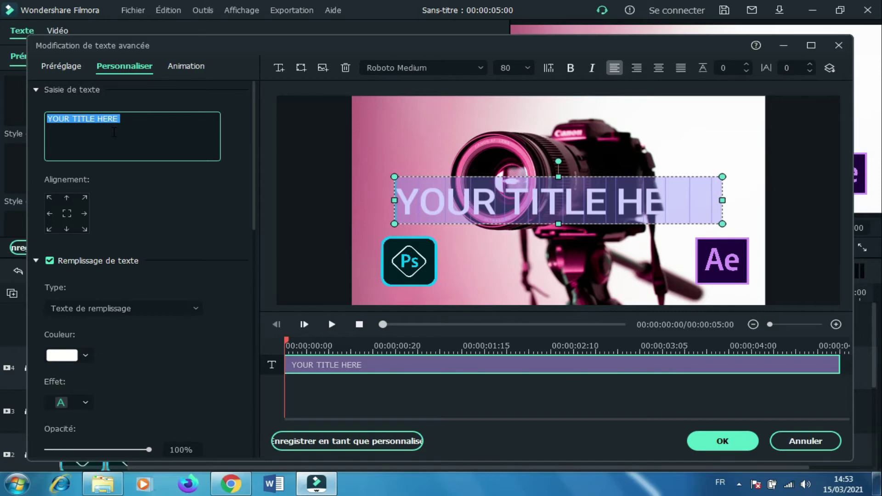
key("BackSpace")
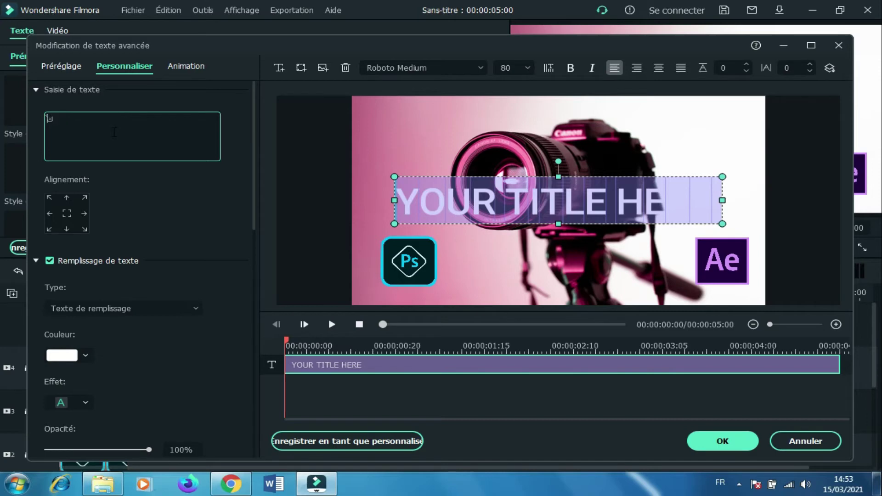
key("alt+shift")
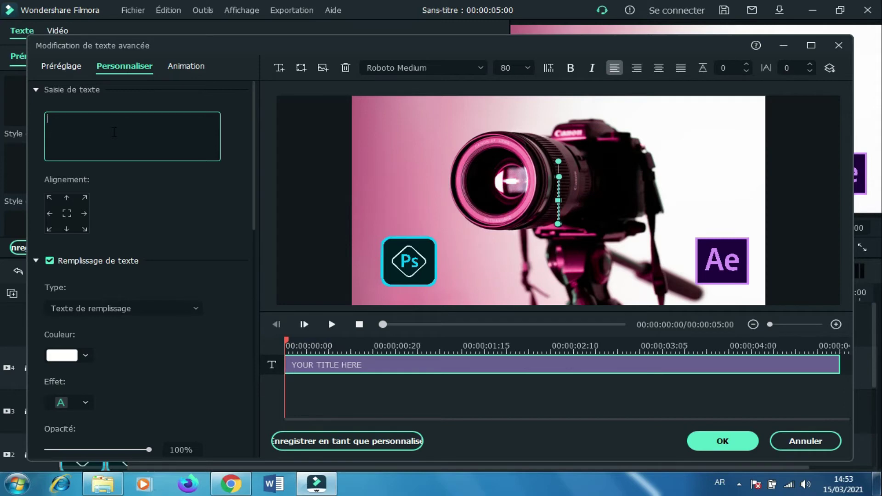
type("احتراف")
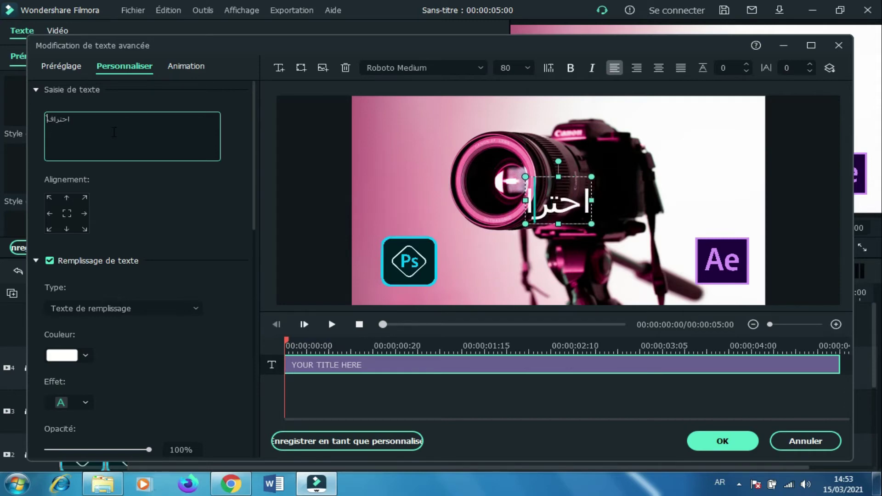
type(" الت")
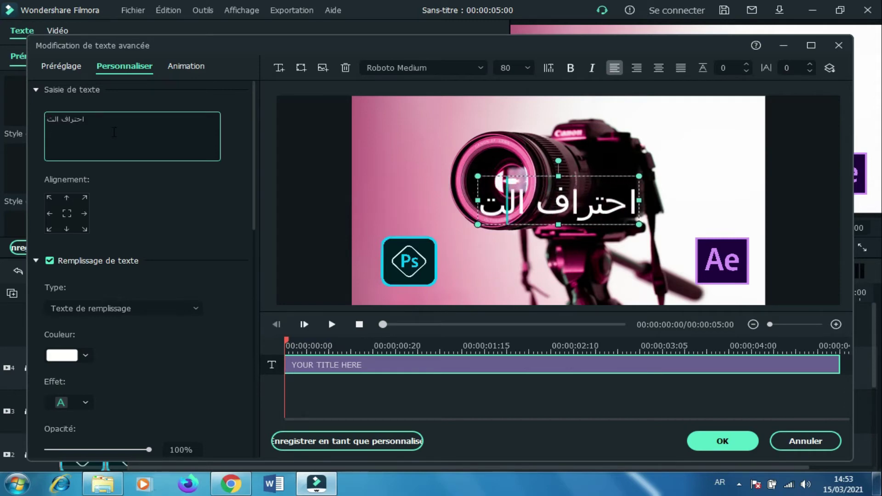
type("صميو")
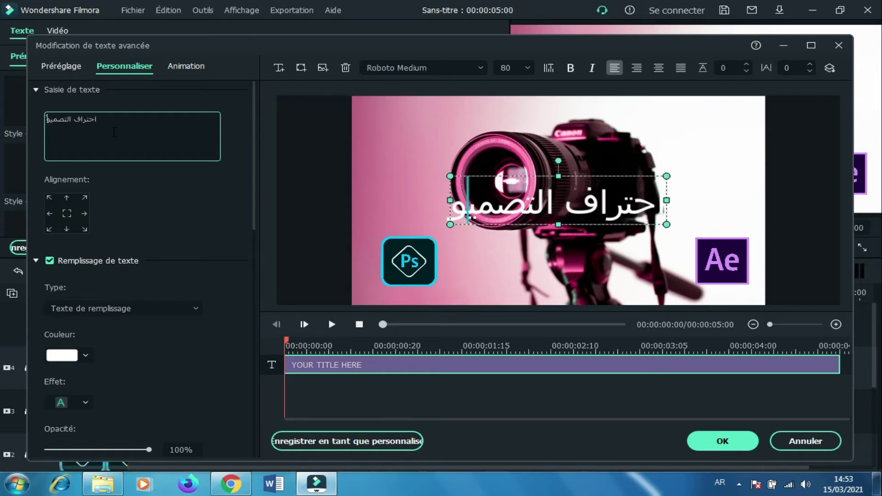
key("BackSpace")
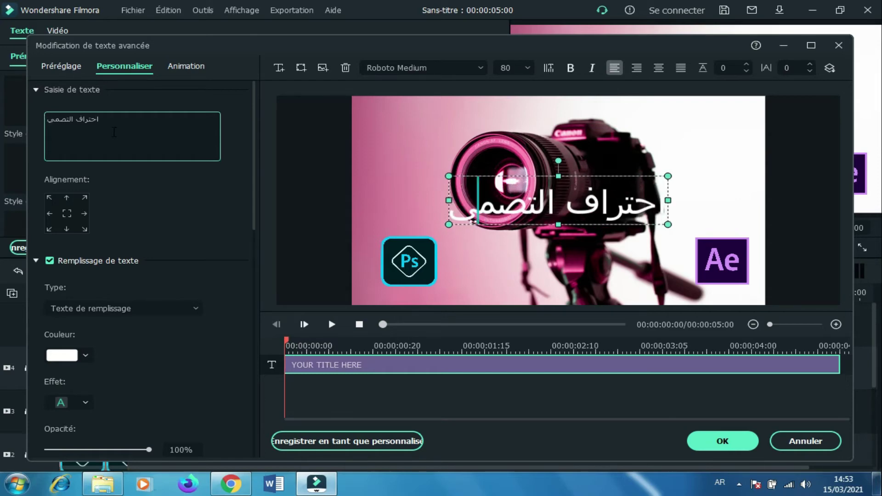
type("م و المن")
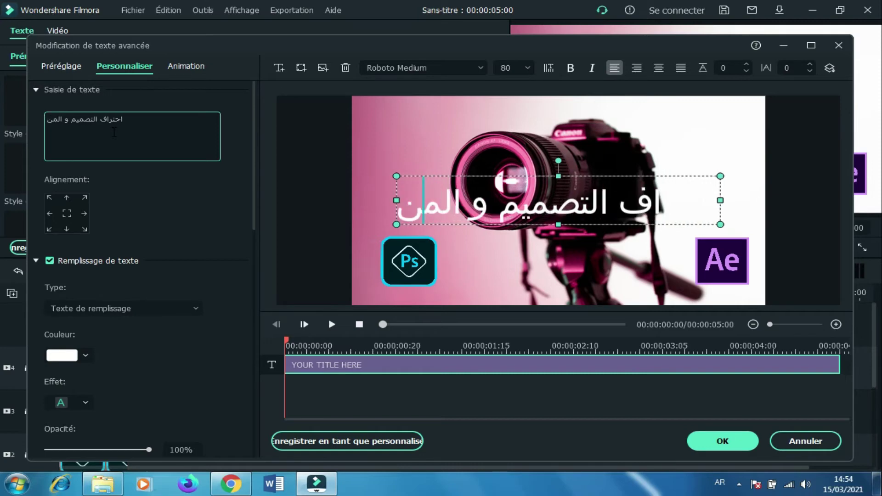
key("BackSpace")
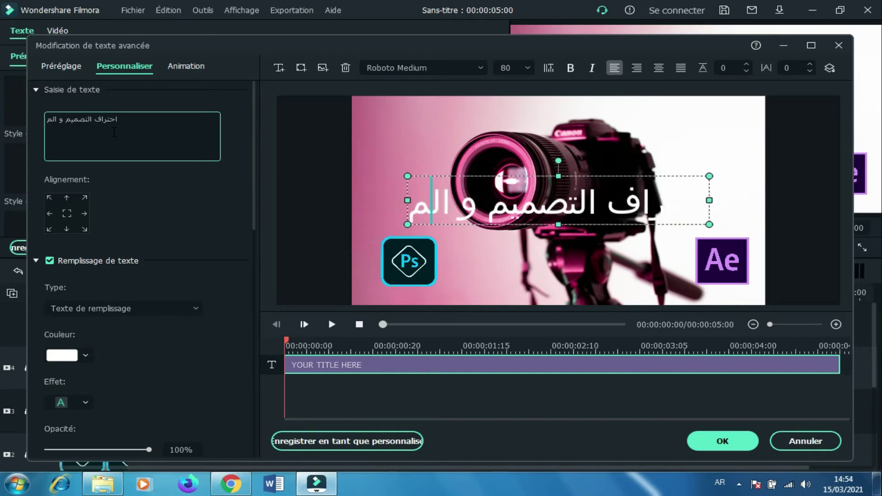
type("ونت")
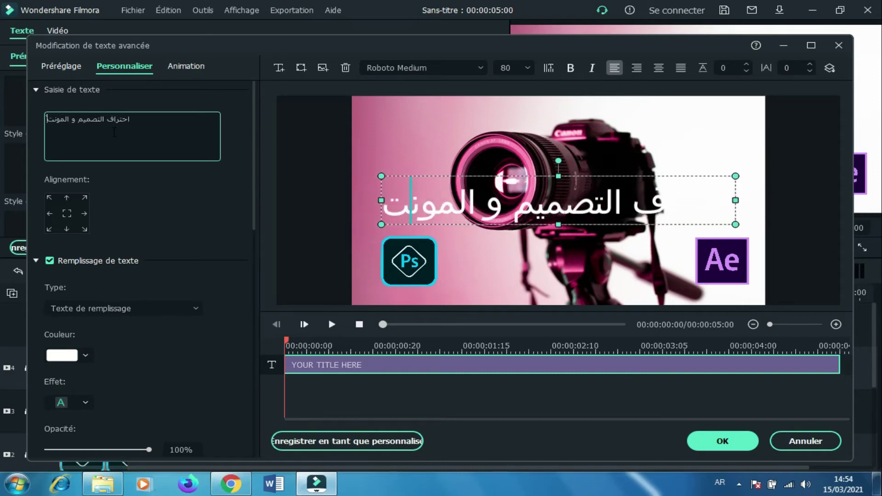
type("اج")
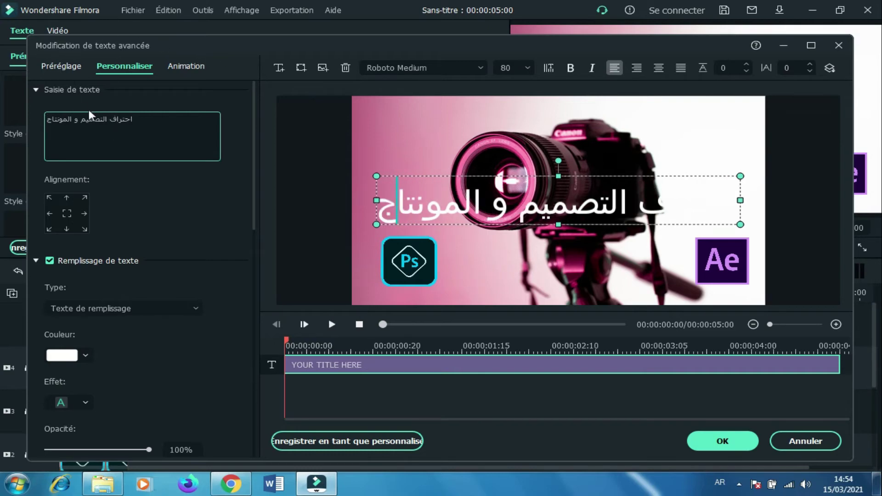
Set the font of the whole Arabic title to Bukra Bold Italic
key("ctrl+shift+Right")
key("ctrl+shift+Right")
key("ctrl+shift+Right")
key("ctrl+shift+Right")
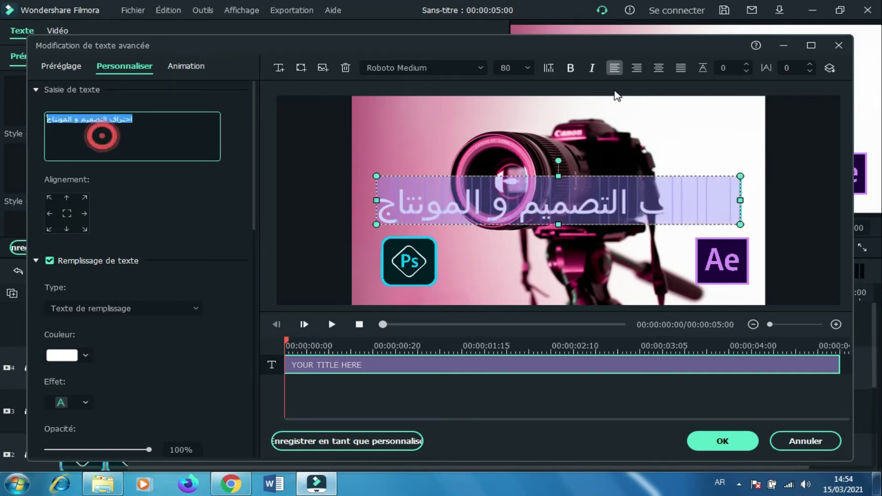
left_click(445, 73)
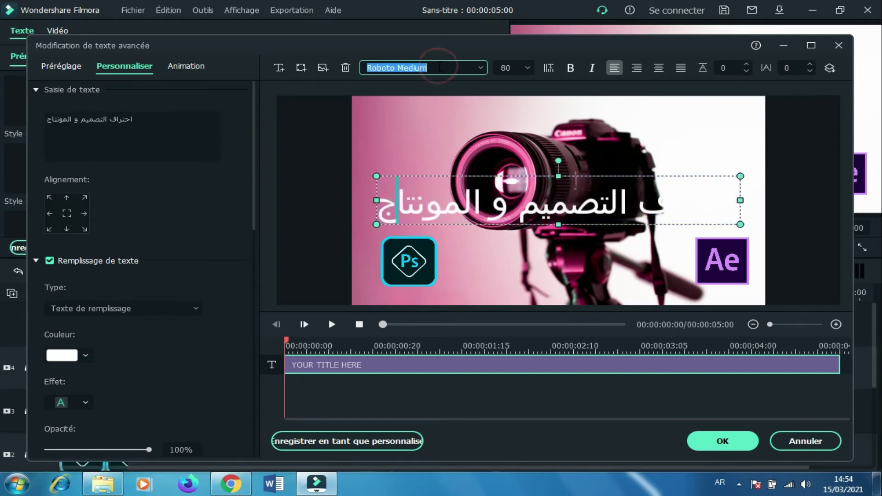
type("لا")
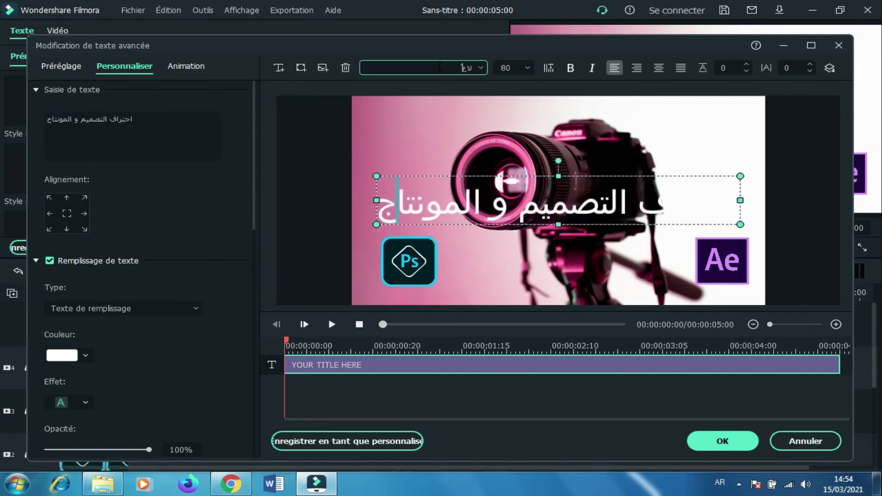
key("alt+shift")
type("bukra Bold Italic")
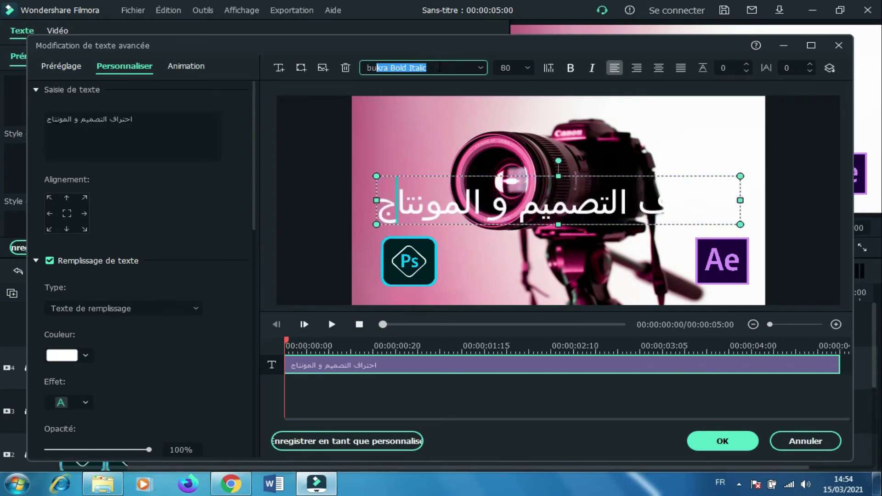
key("Return")
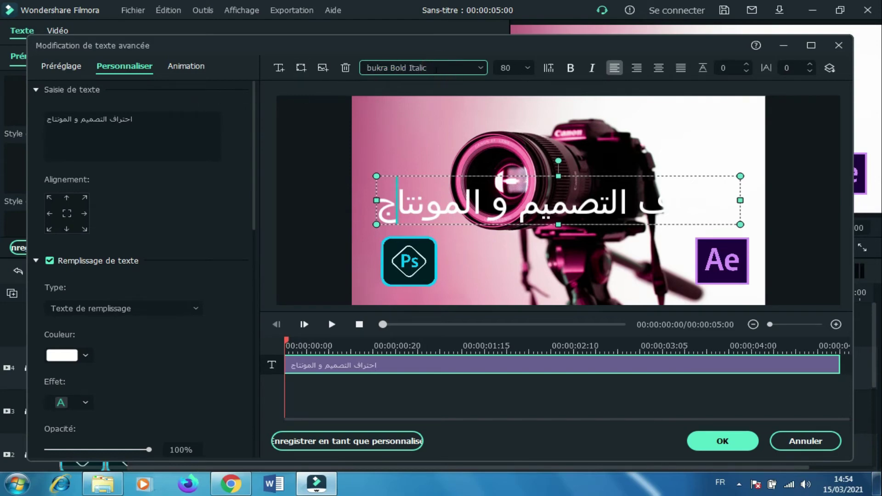
key("Return")
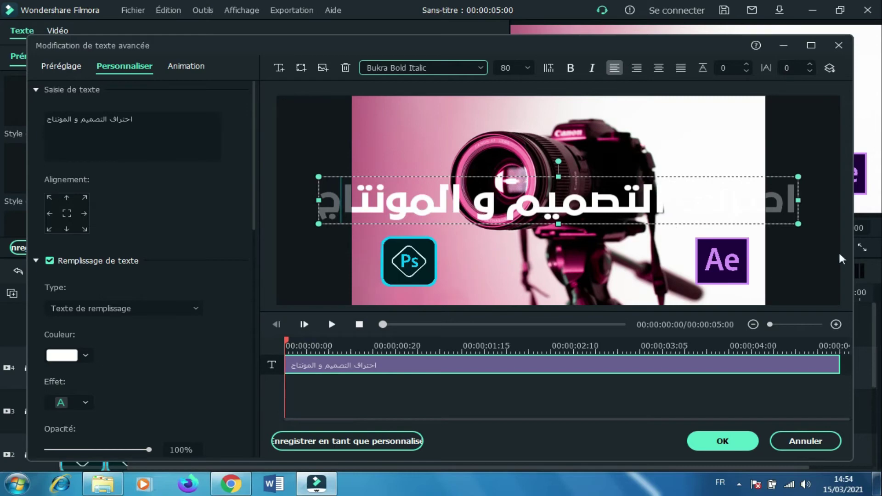
Shrink the title to fit the frame's width, place it along the frame's upper edge, and show the text style presets
left_click_drag(799, 225, 712, 123)
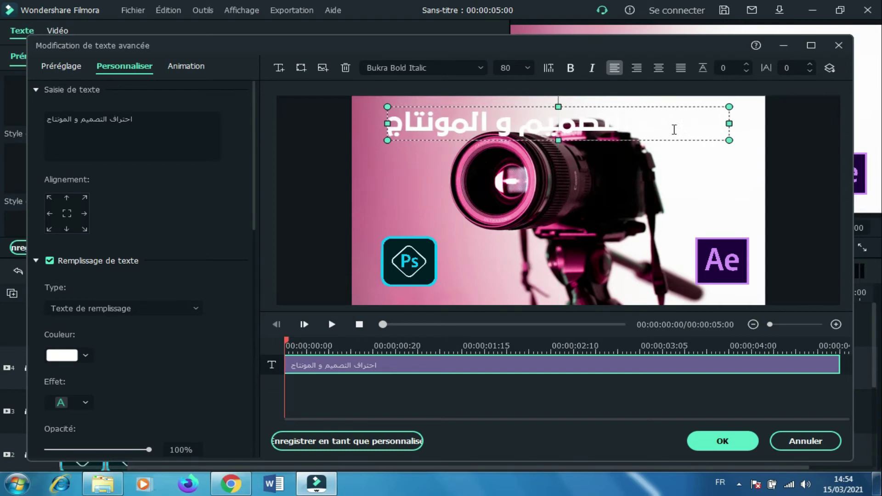
left_click(672, 130)
left_click(61, 67)
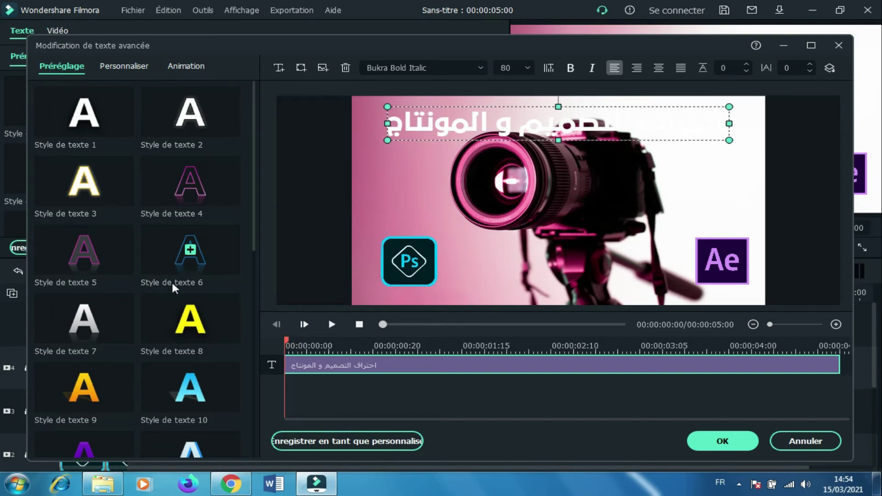
Try the presets Style de texte 22, 21 and 16 on the title
scroll(117, 381, "down", 6)
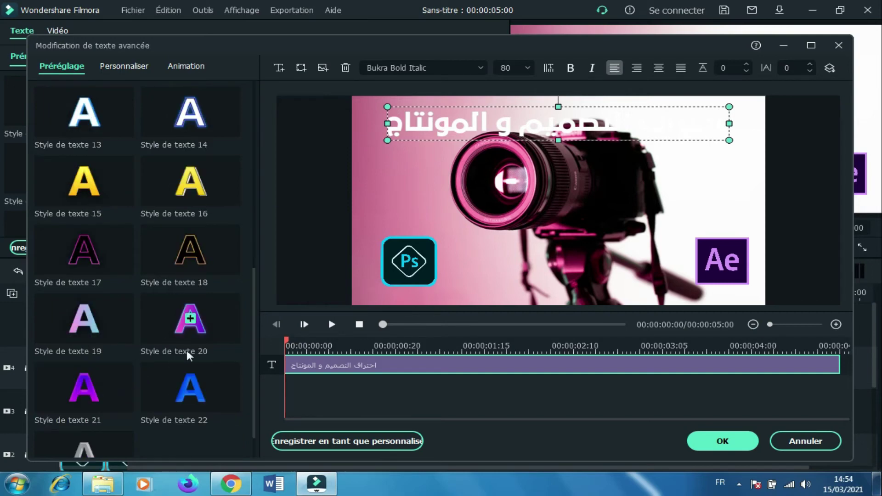
left_click(191, 380)
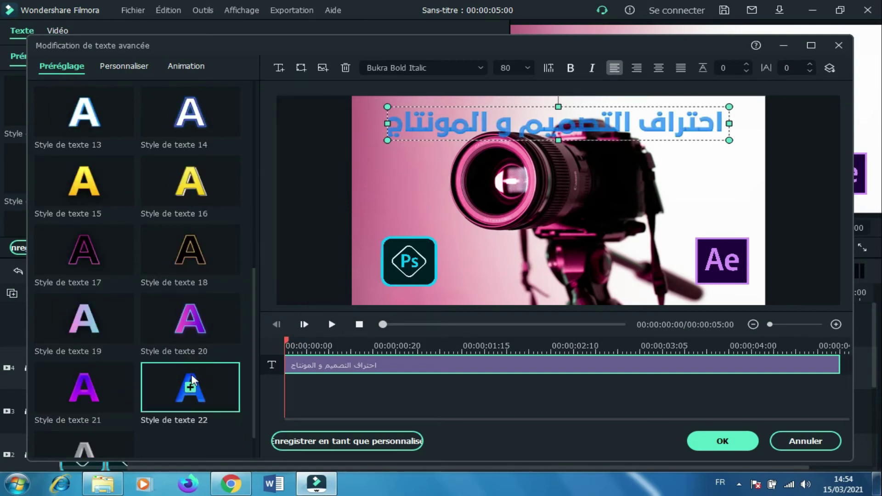
left_click(131, 387)
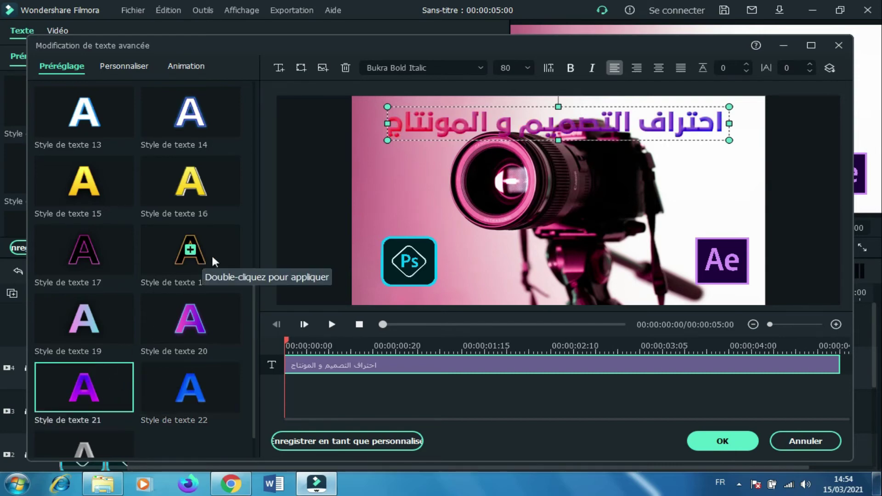
left_click(216, 185)
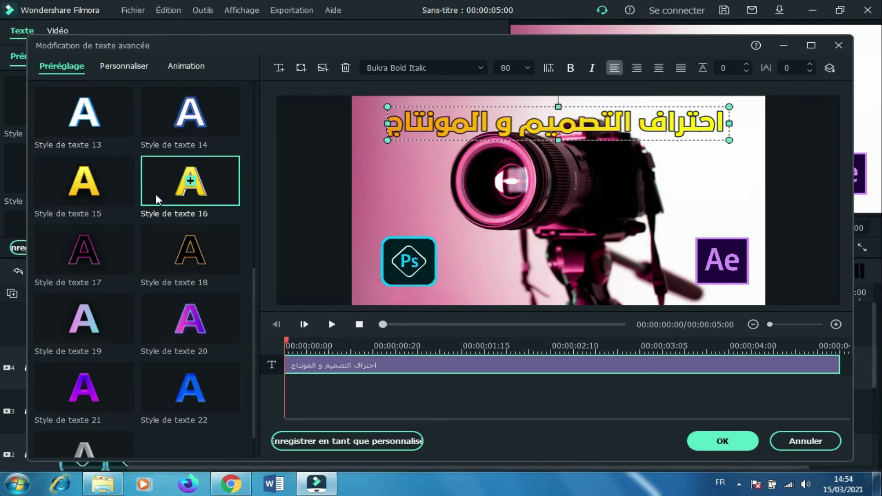
Apply the Style de texte 2 preset to the title and fine-tune its position near the frame's upper edge
scroll(156, 193, "up", 6)
left_click(163, 130)
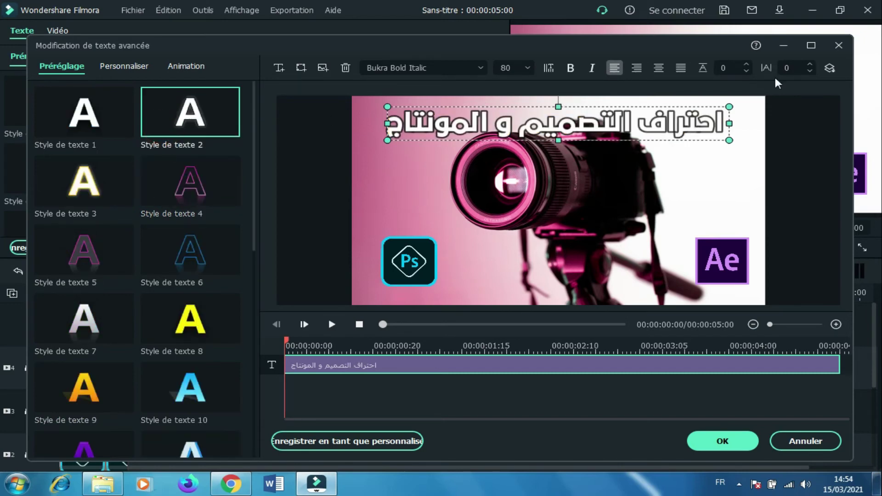
left_click_drag(706, 127, 695, 128)
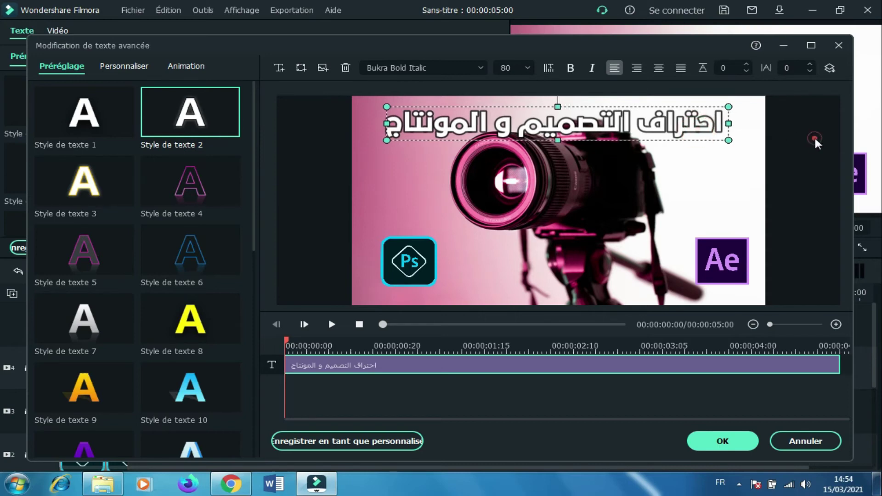
left_click(809, 135)
left_click(667, 130)
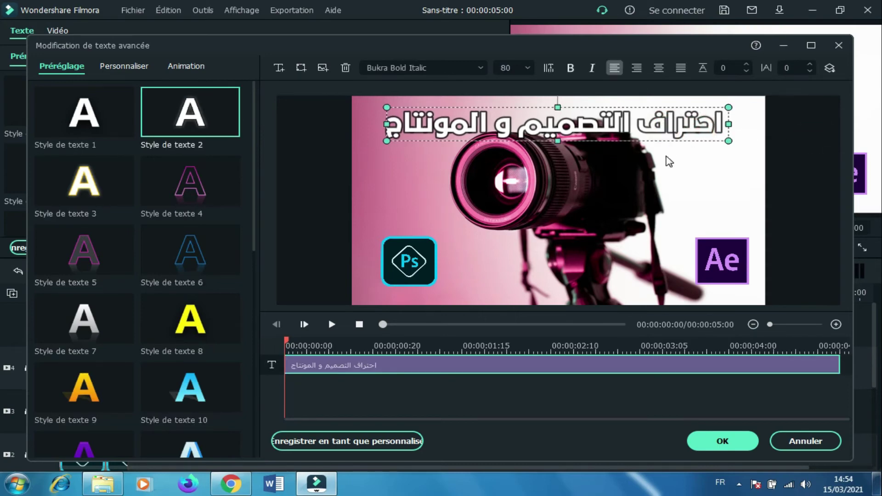
Accept the advanced text changes for the Arabic title and close the title editor
left_click(668, 159)
left_click(721, 253)
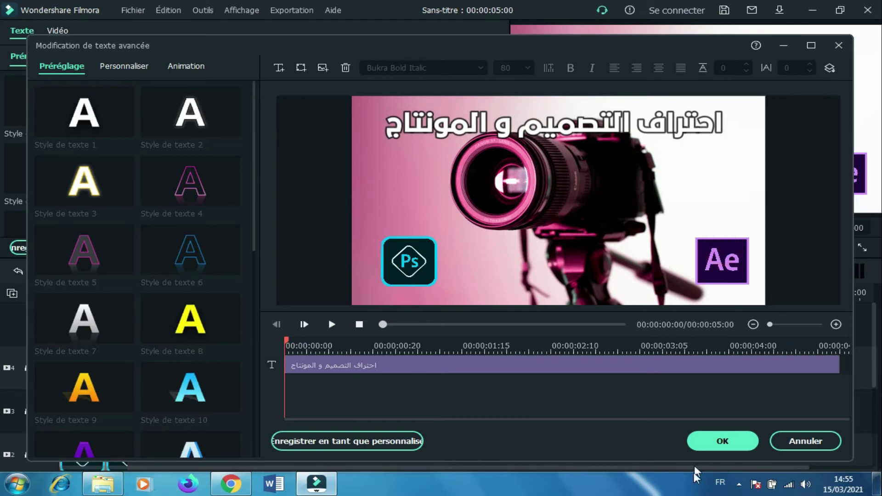
left_click(721, 445)
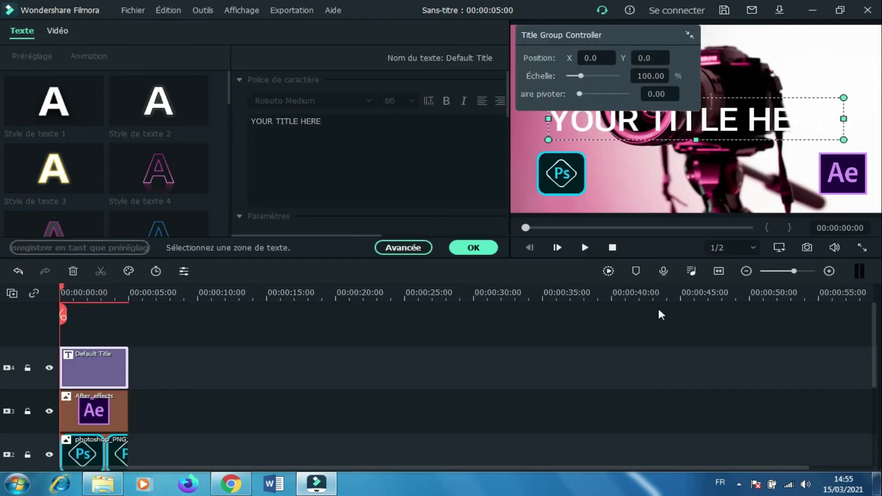
left_click(541, 478)
left_click(536, 413)
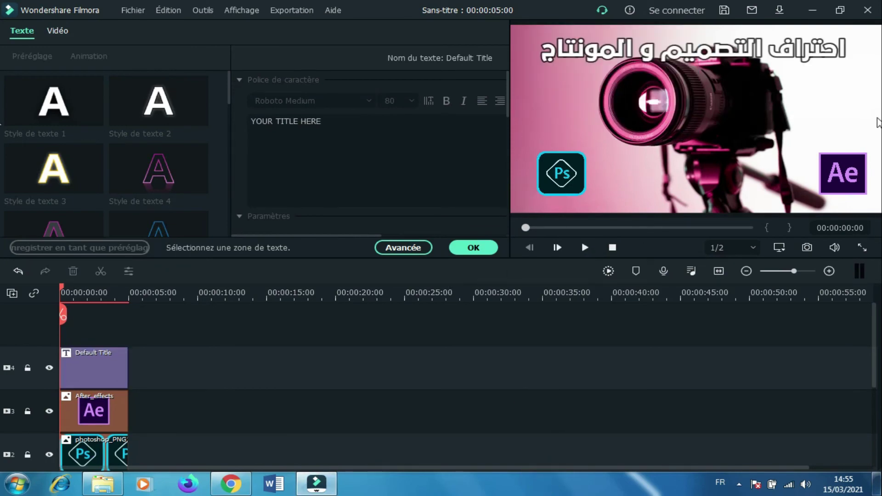
left_click(483, 251)
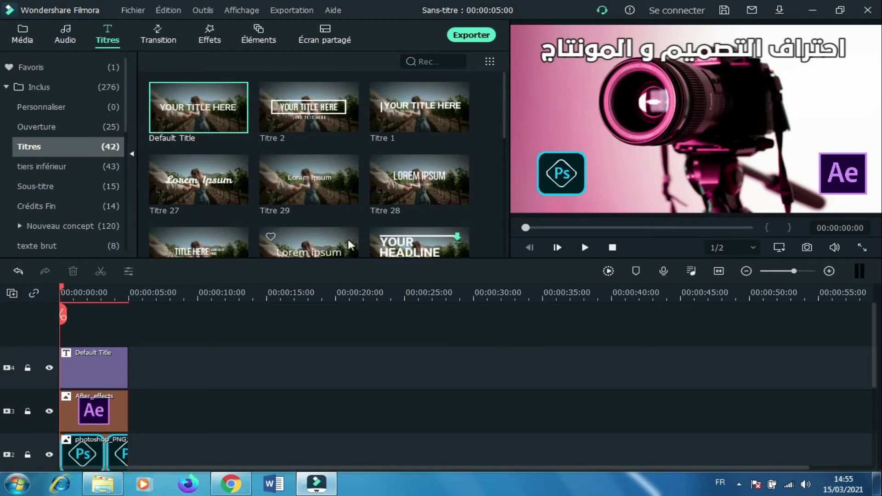
left_click(464, 415)
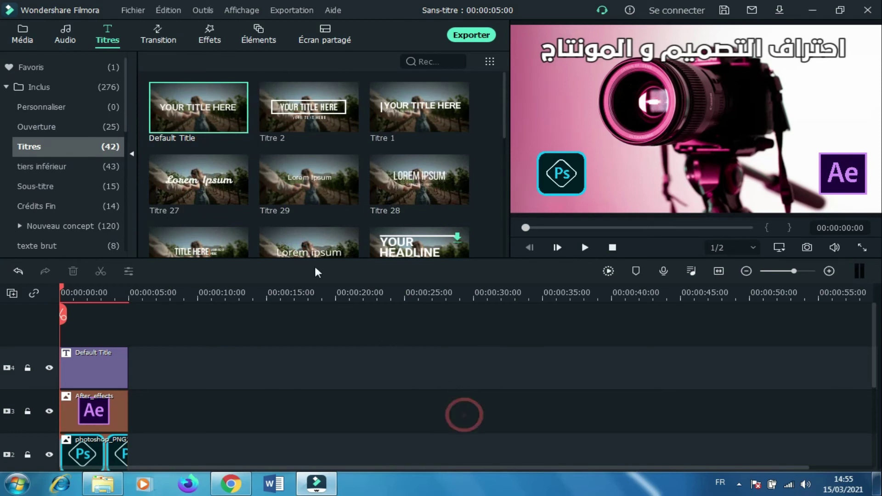
Apply the Vif filter from the Lomographie filters to the camera photo clip on track 1
left_click(201, 39)
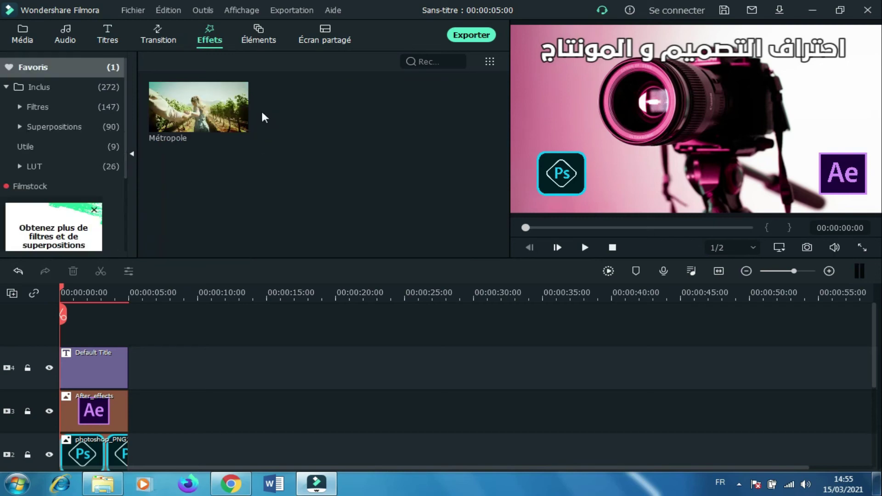
left_click(51, 104)
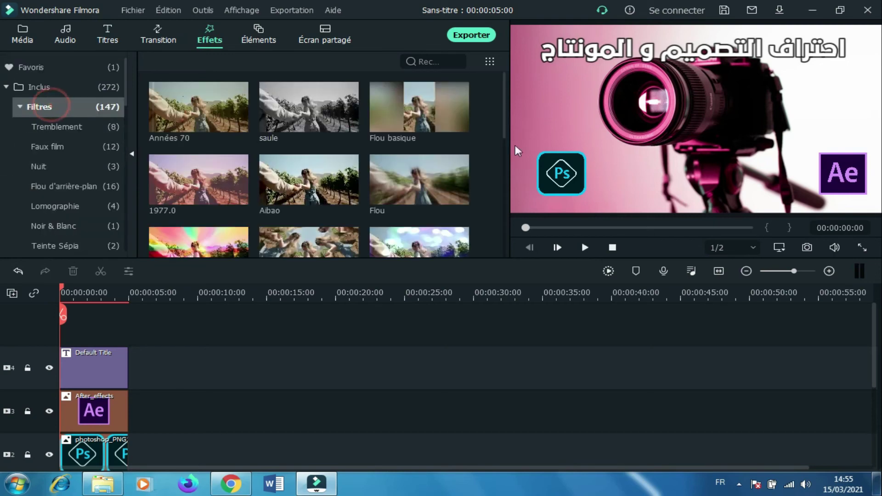
left_click(81, 187)
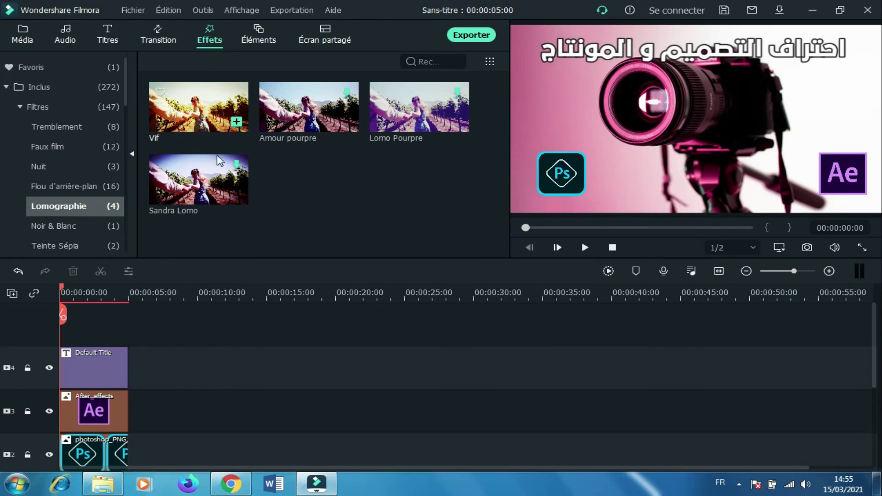
left_click(196, 106)
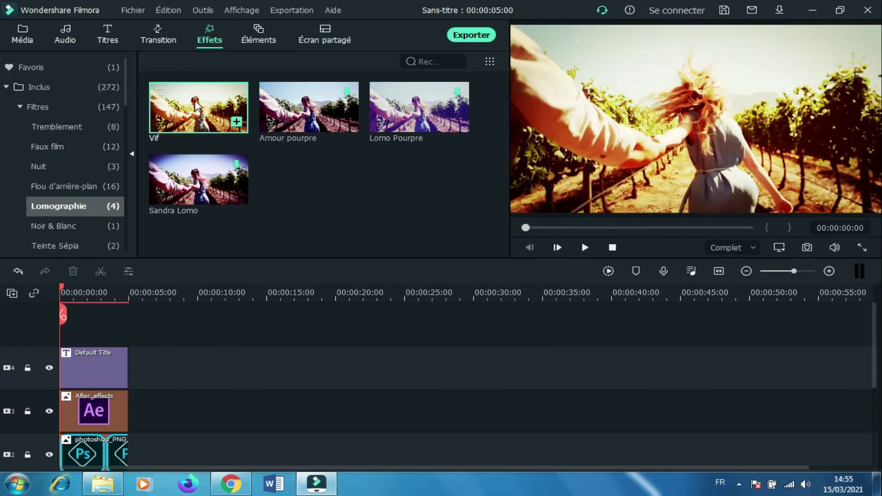
left_click_drag(197, 105, 96, 378)
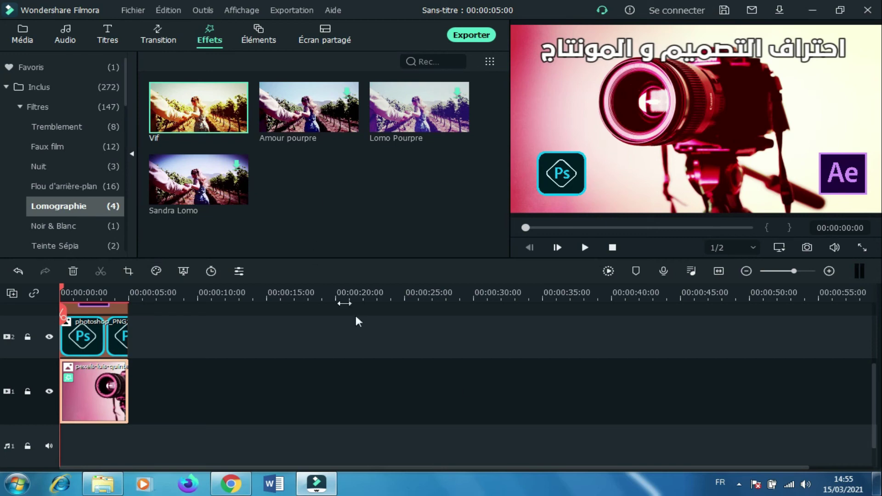
left_click(578, 412)
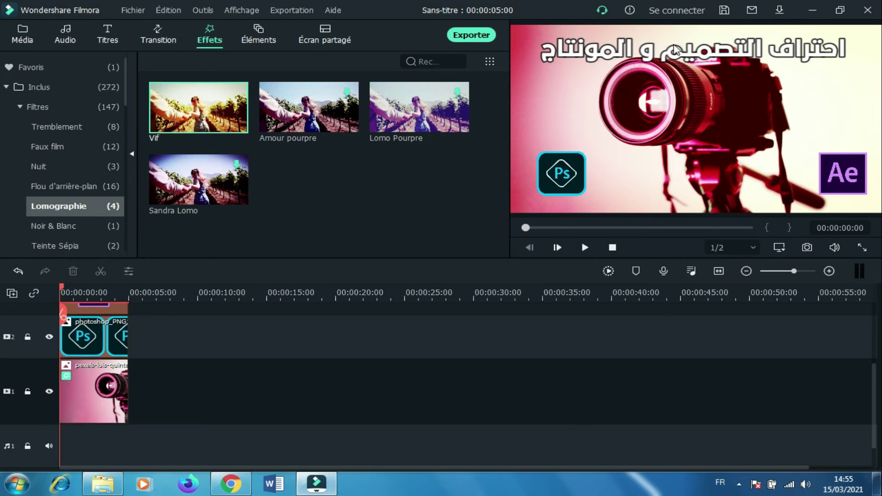
Nudge the Photoshop logo outward, closer to the video frame's left edge
left_click(546, 185)
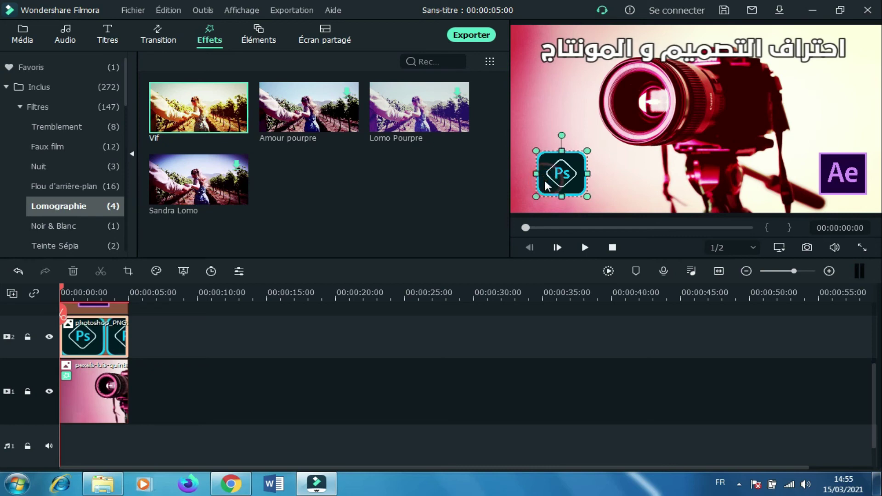
key("Left")
key("Left")
key("Left")
key("Left")
key("Left")
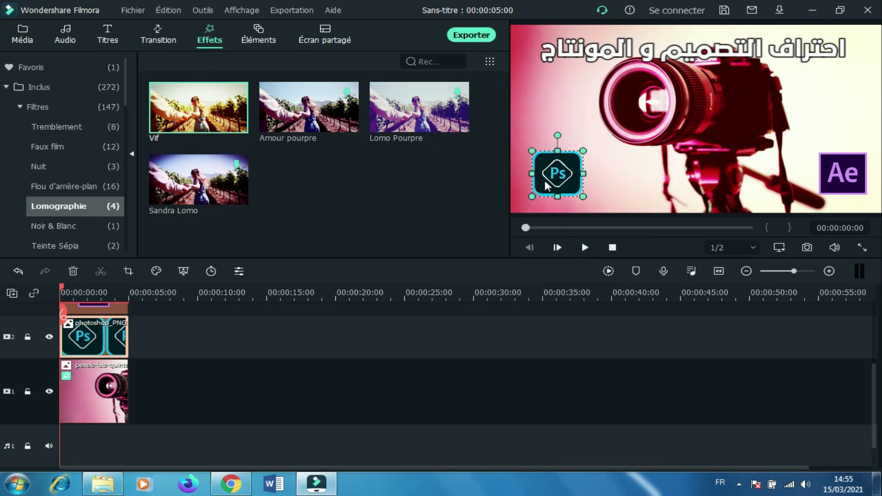
key("Left")
key("Left")
key("Left")
key("Left")
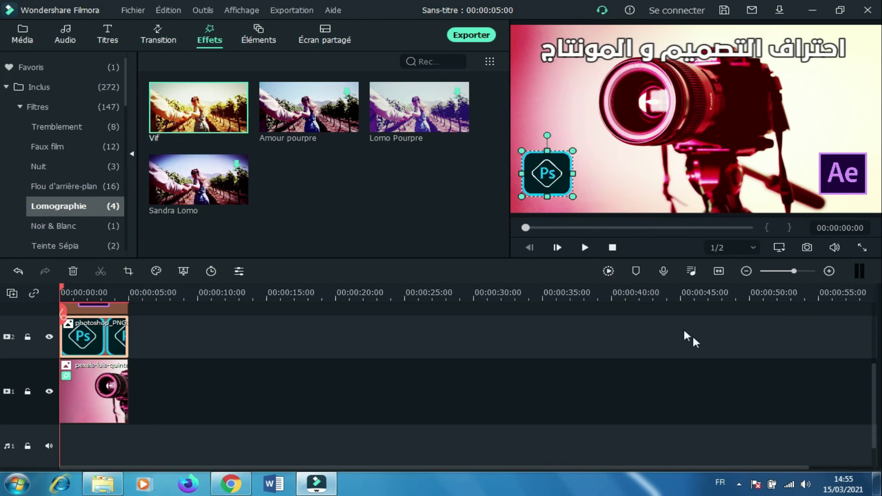
left_click(724, 392)
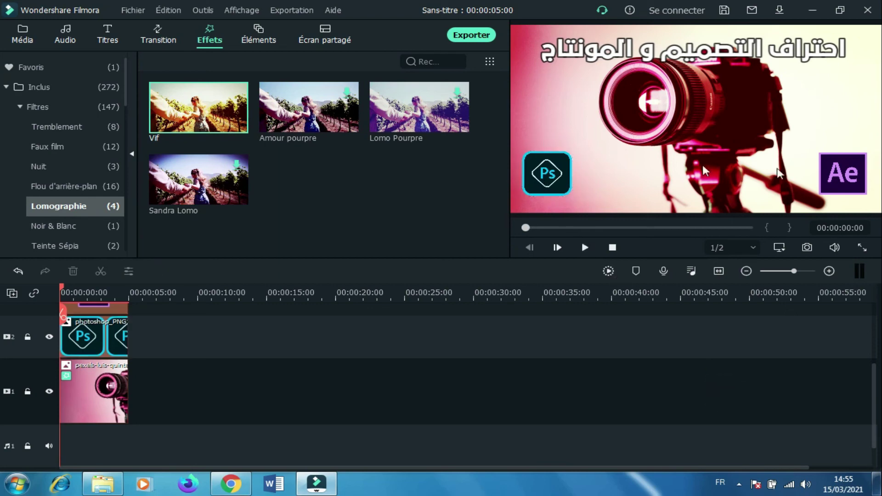
Reduce the Photoshop logo's height slightly from its upper edge
left_click(542, 171)
left_click_drag(546, 153, 548, 152)
left_click(650, 348)
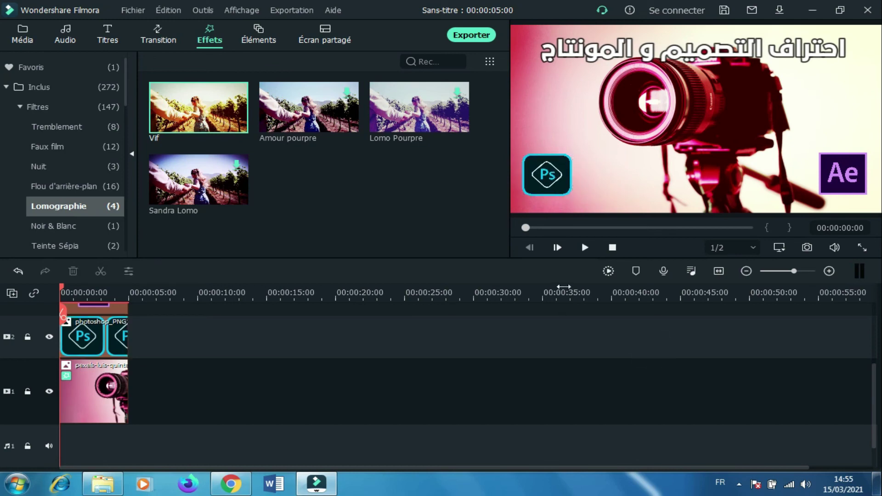
Capture a snapshot of the finished composition and select the saved image in the project media
left_click(412, 223)
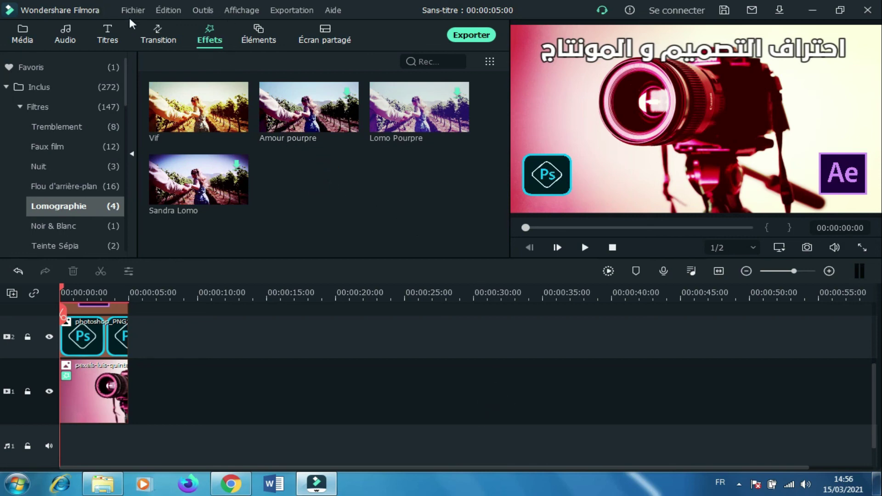
left_click(808, 248)
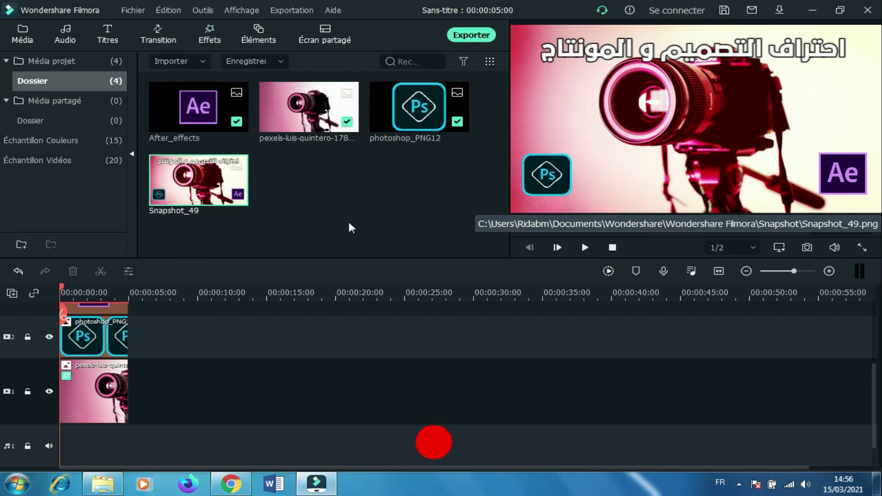
left_click(214, 182)
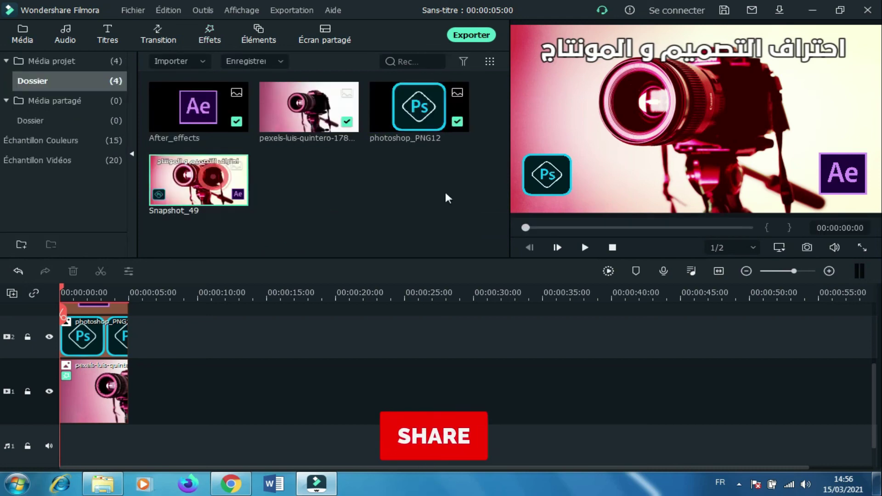